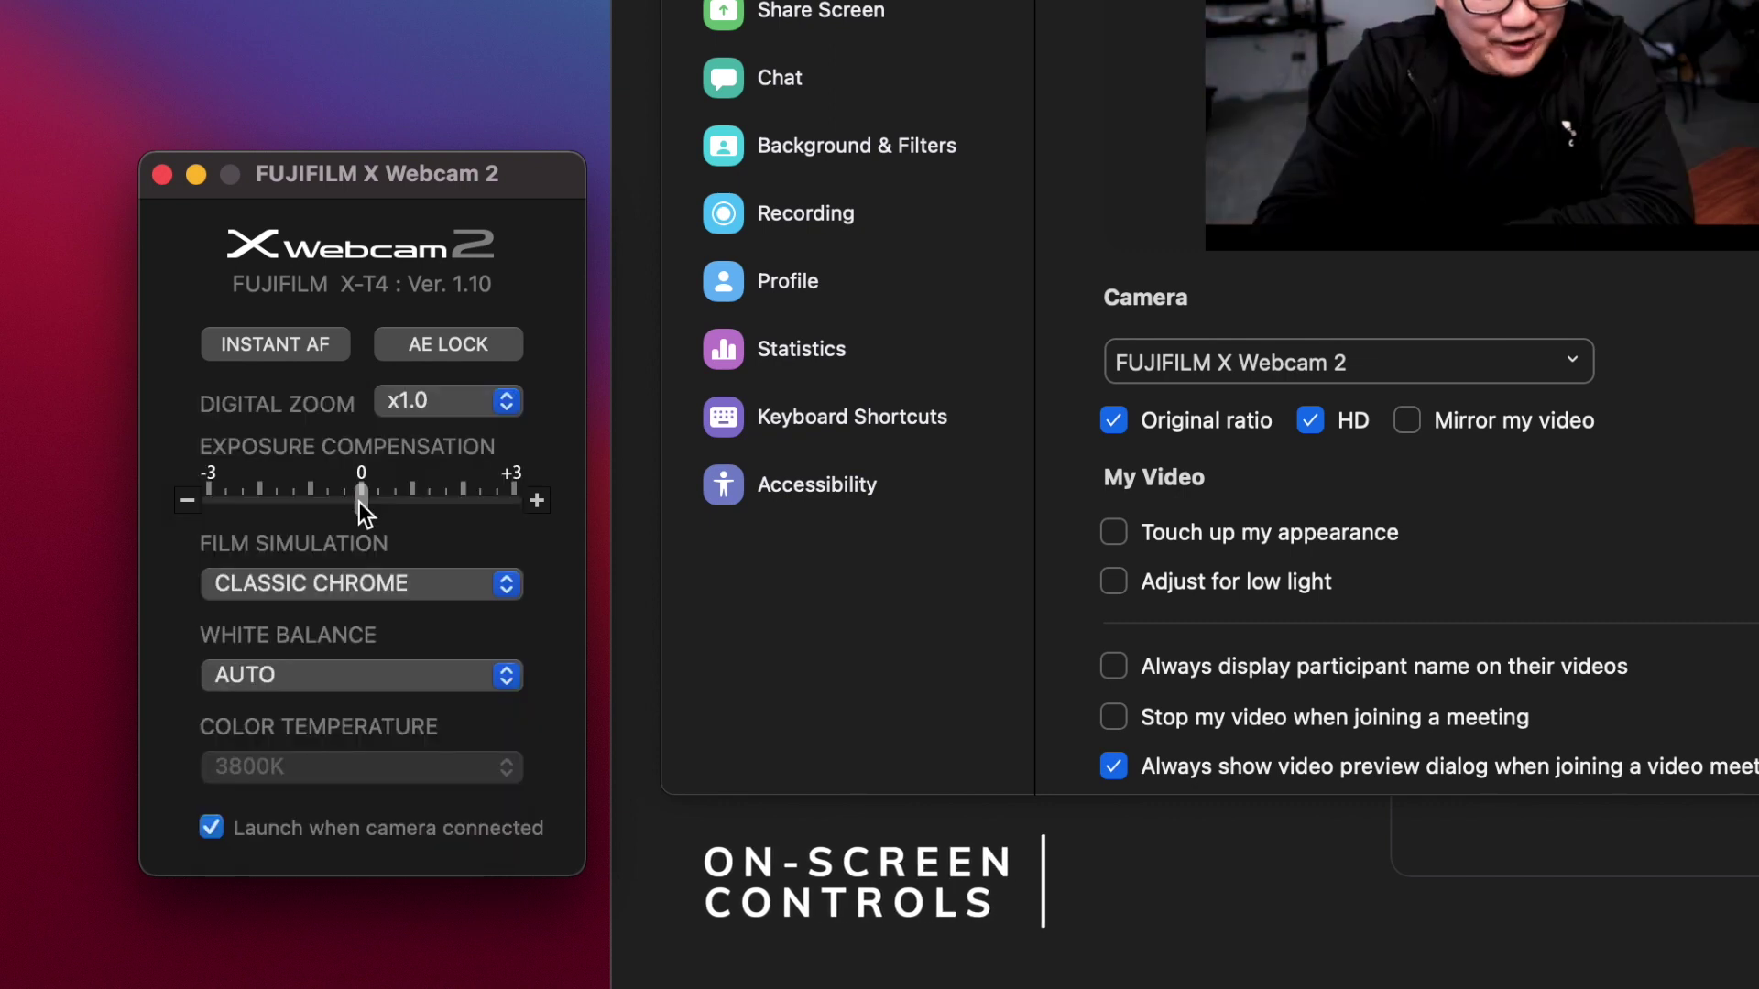
# Step: Set white balance to FLUORESCENT LIGHT-1, exposure compensation to about -1 2/3, and film simulation to CLASSIC Neg
pyautogui.click(354, 498)
pyautogui.moveTo(355, 499); pyautogui.dragTo(276, 503)
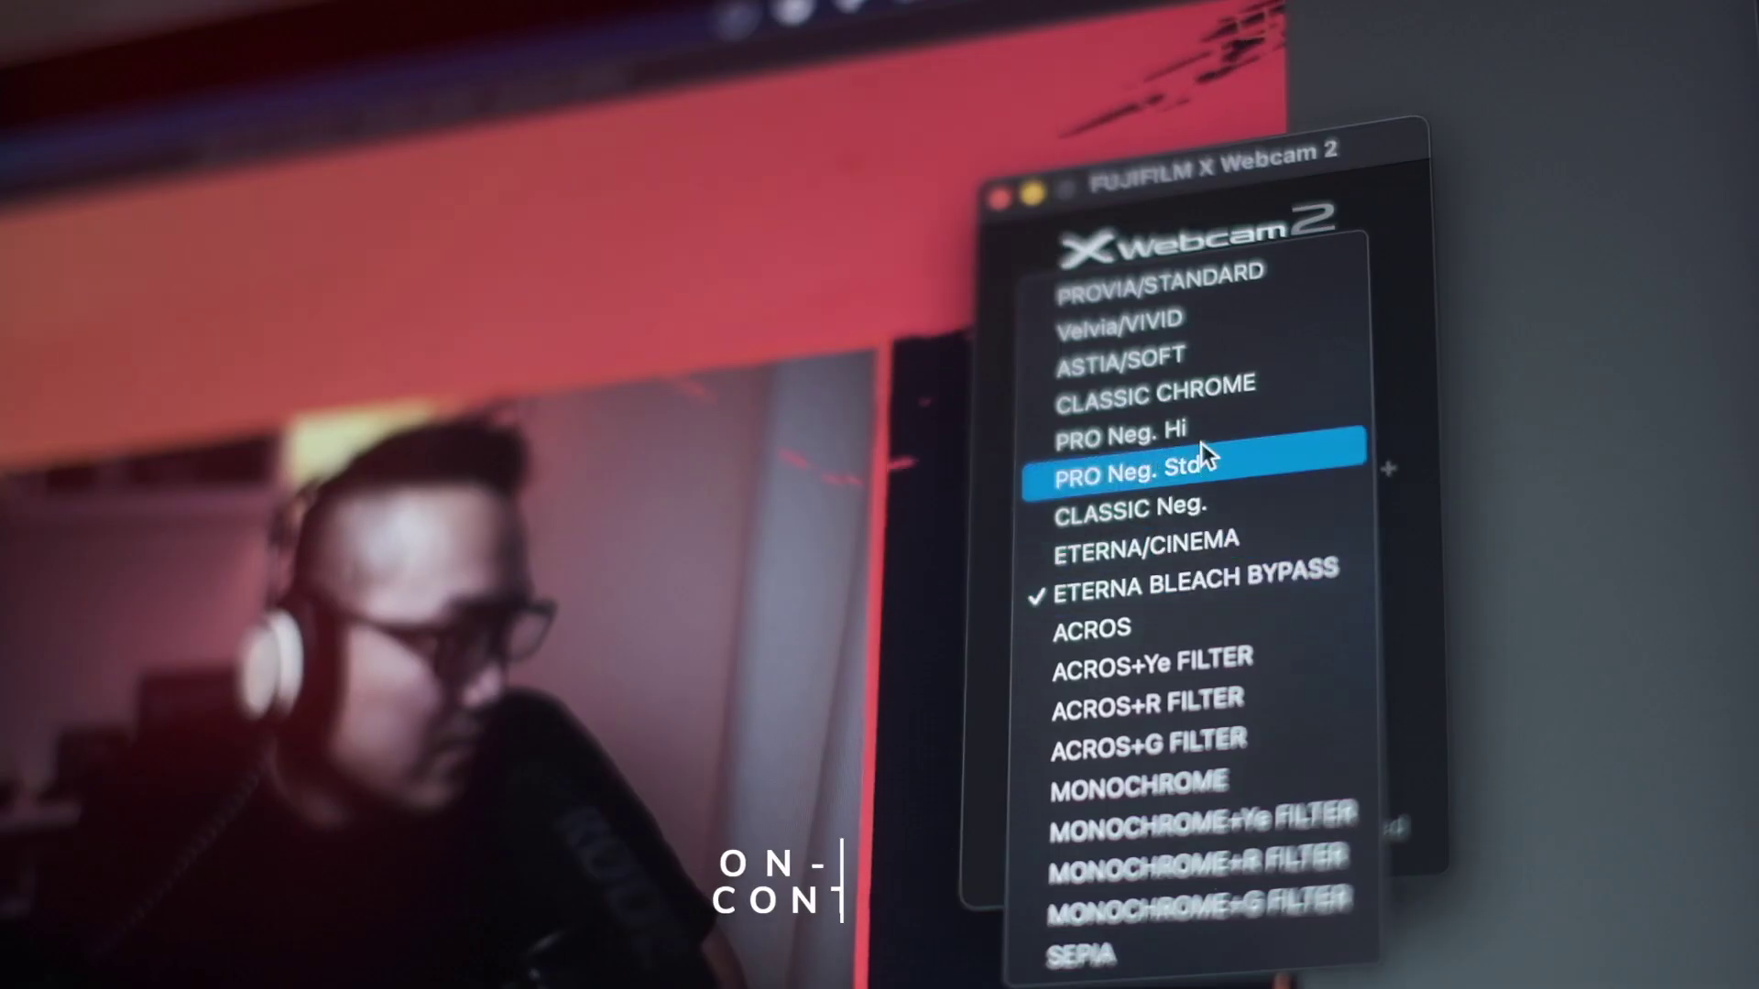
pyautogui.click(1196, 499)
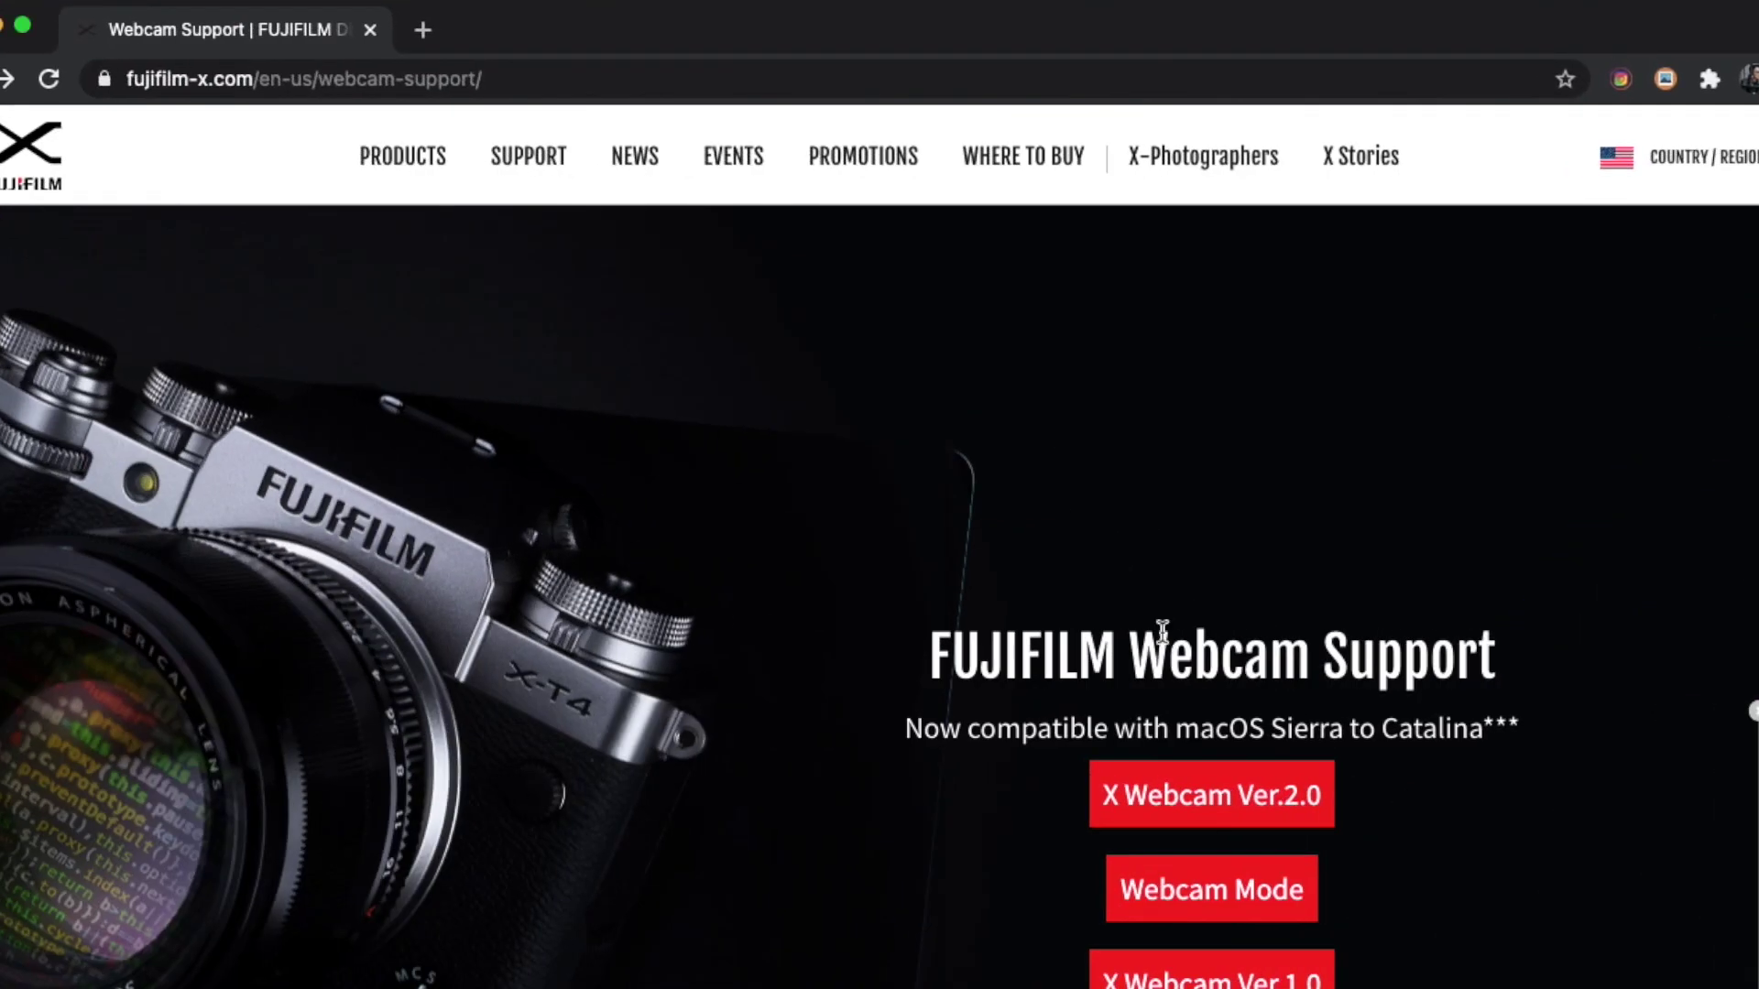
# Step: Follow the X Webcam Ver.2.0 section on the support page to its software download page
pyautogui.click(502, 80)
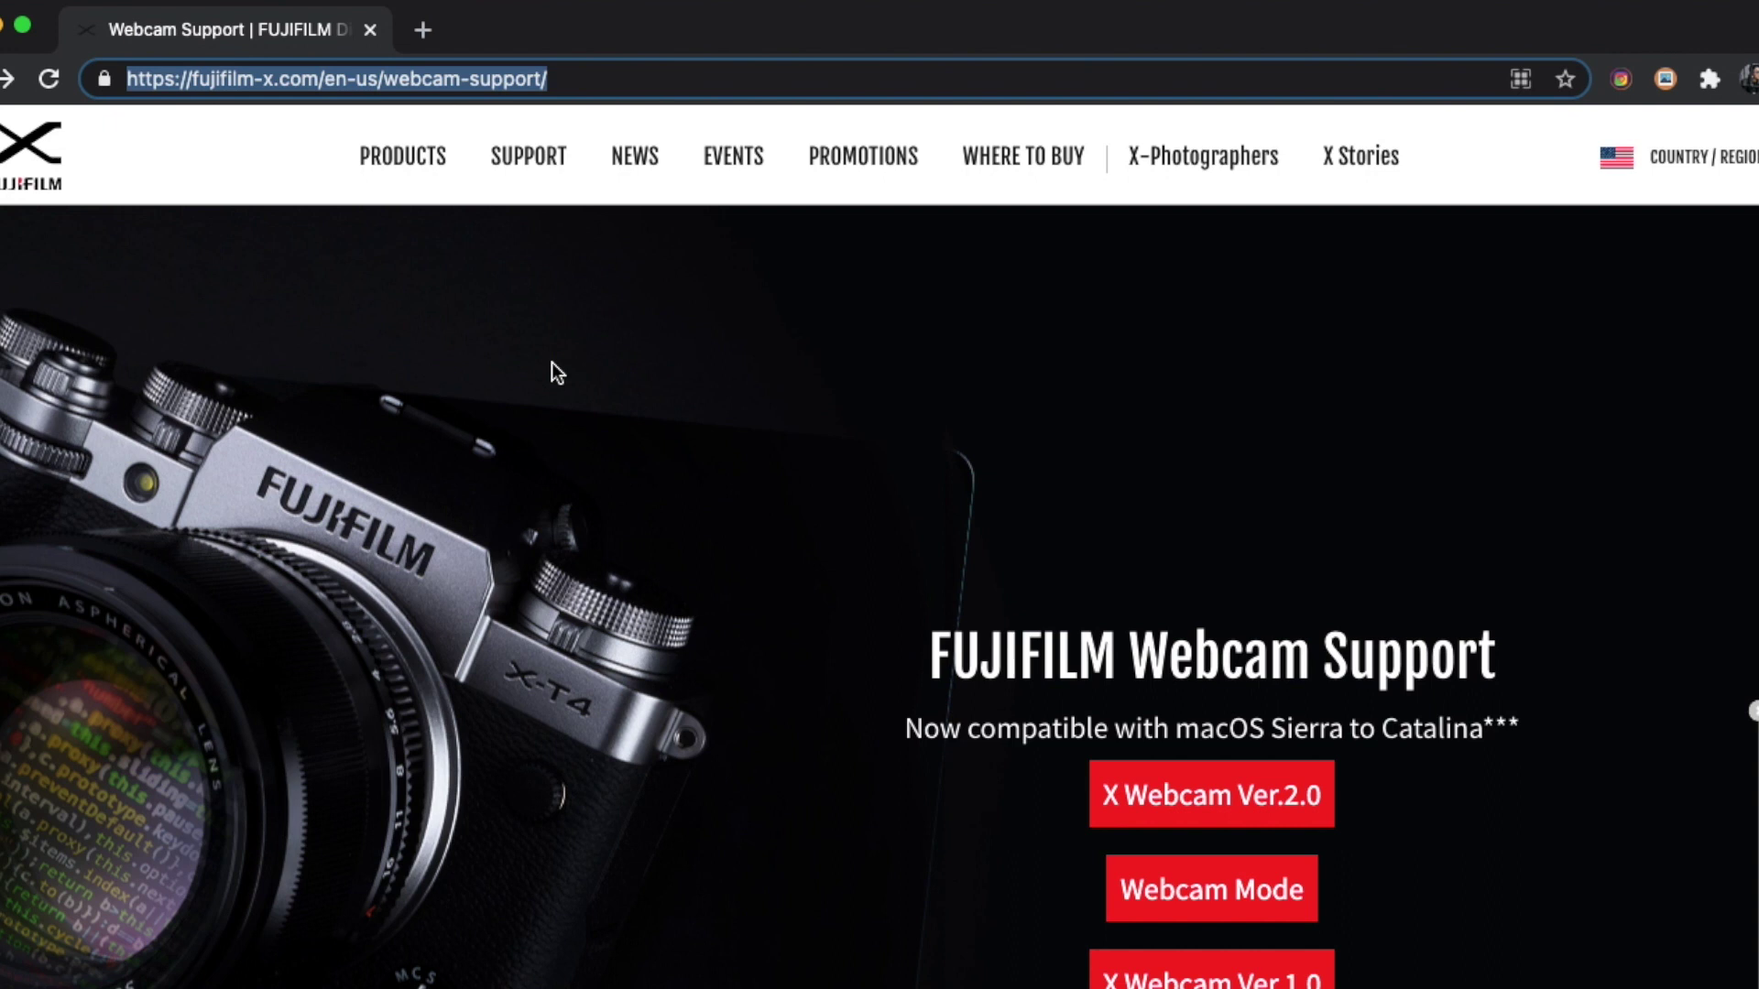
pyautogui.scroll(-3, 824, 522)
pyautogui.click(1157, 495)
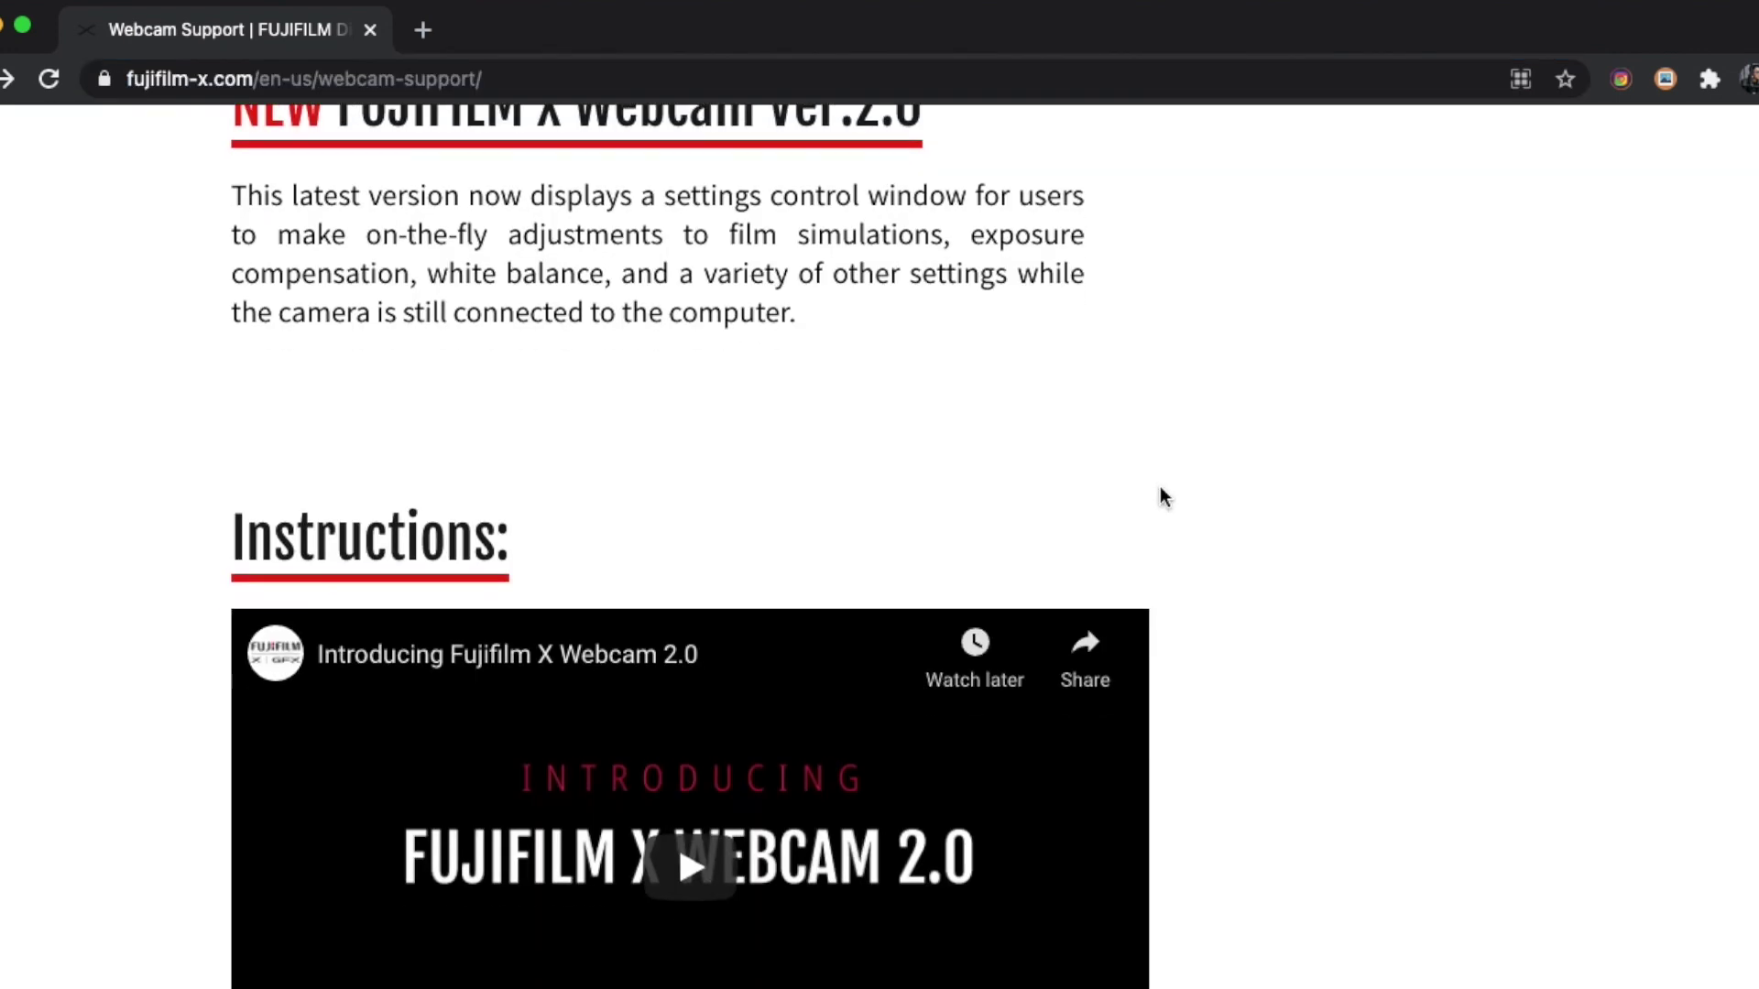
pyautogui.scroll(-10, 818, 627)
pyautogui.click(818, 627)
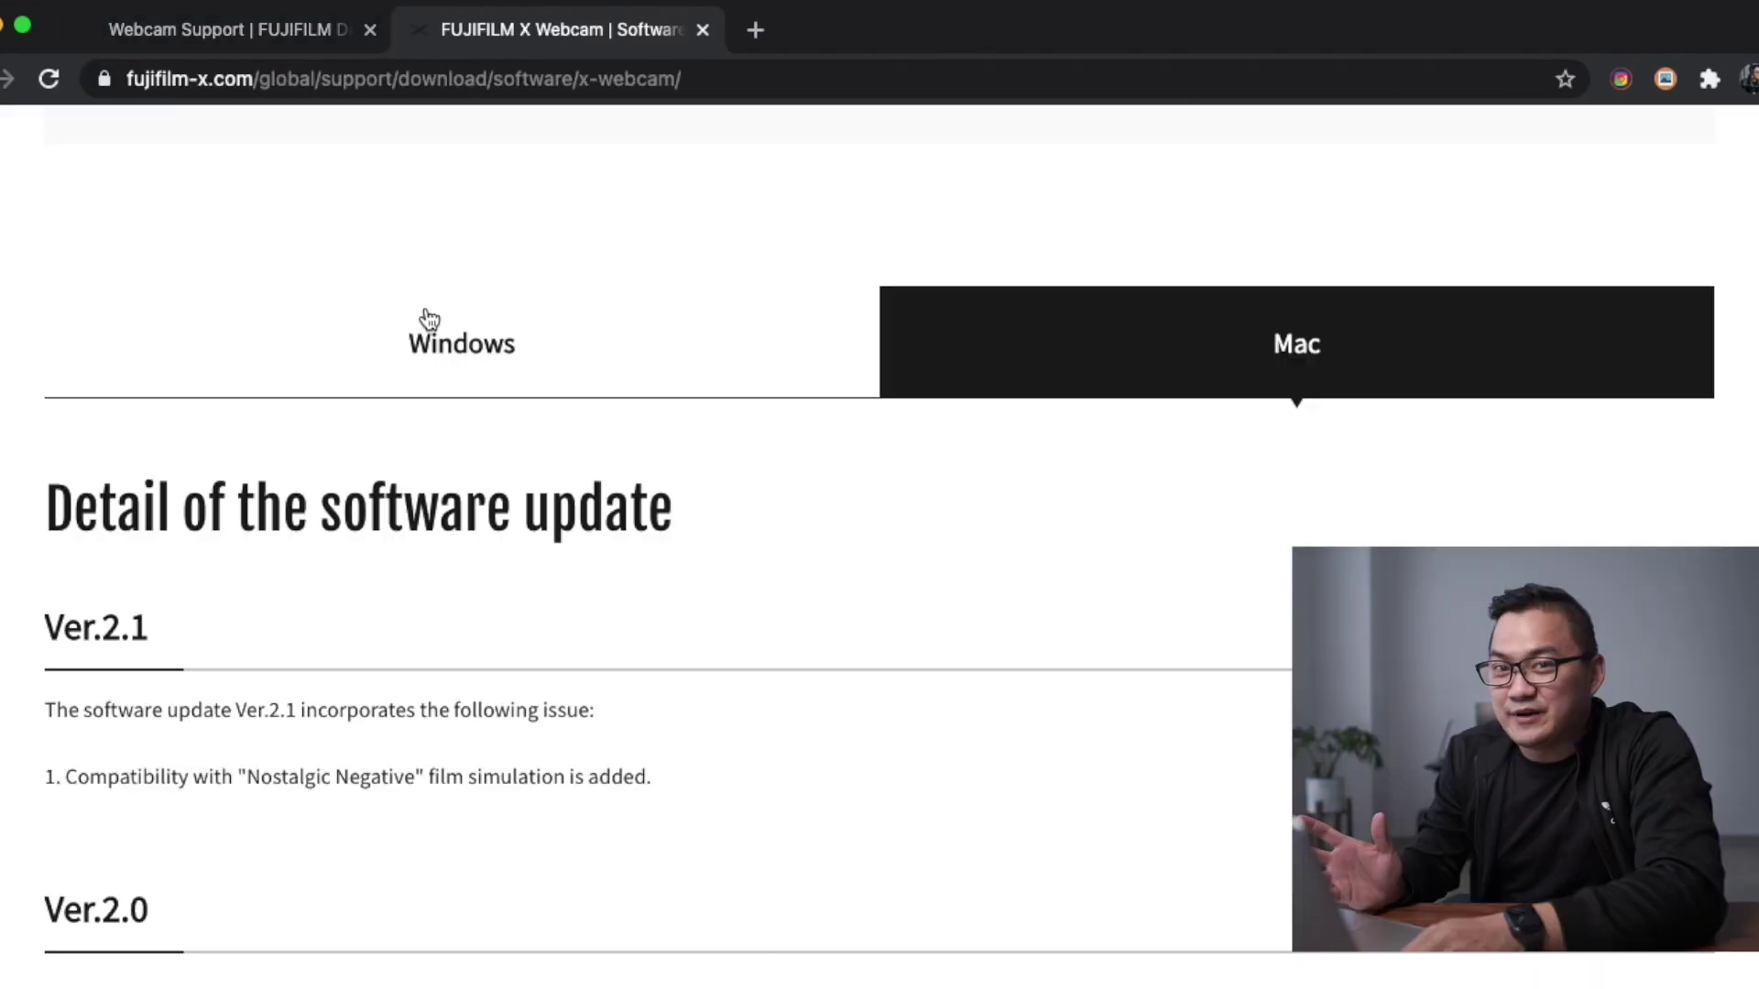
# Step: Show the Mac version details and scroll down to the download agreement
pyautogui.click(458, 343)
pyautogui.click(1233, 332)
pyautogui.scroll(-10, 683, 790)
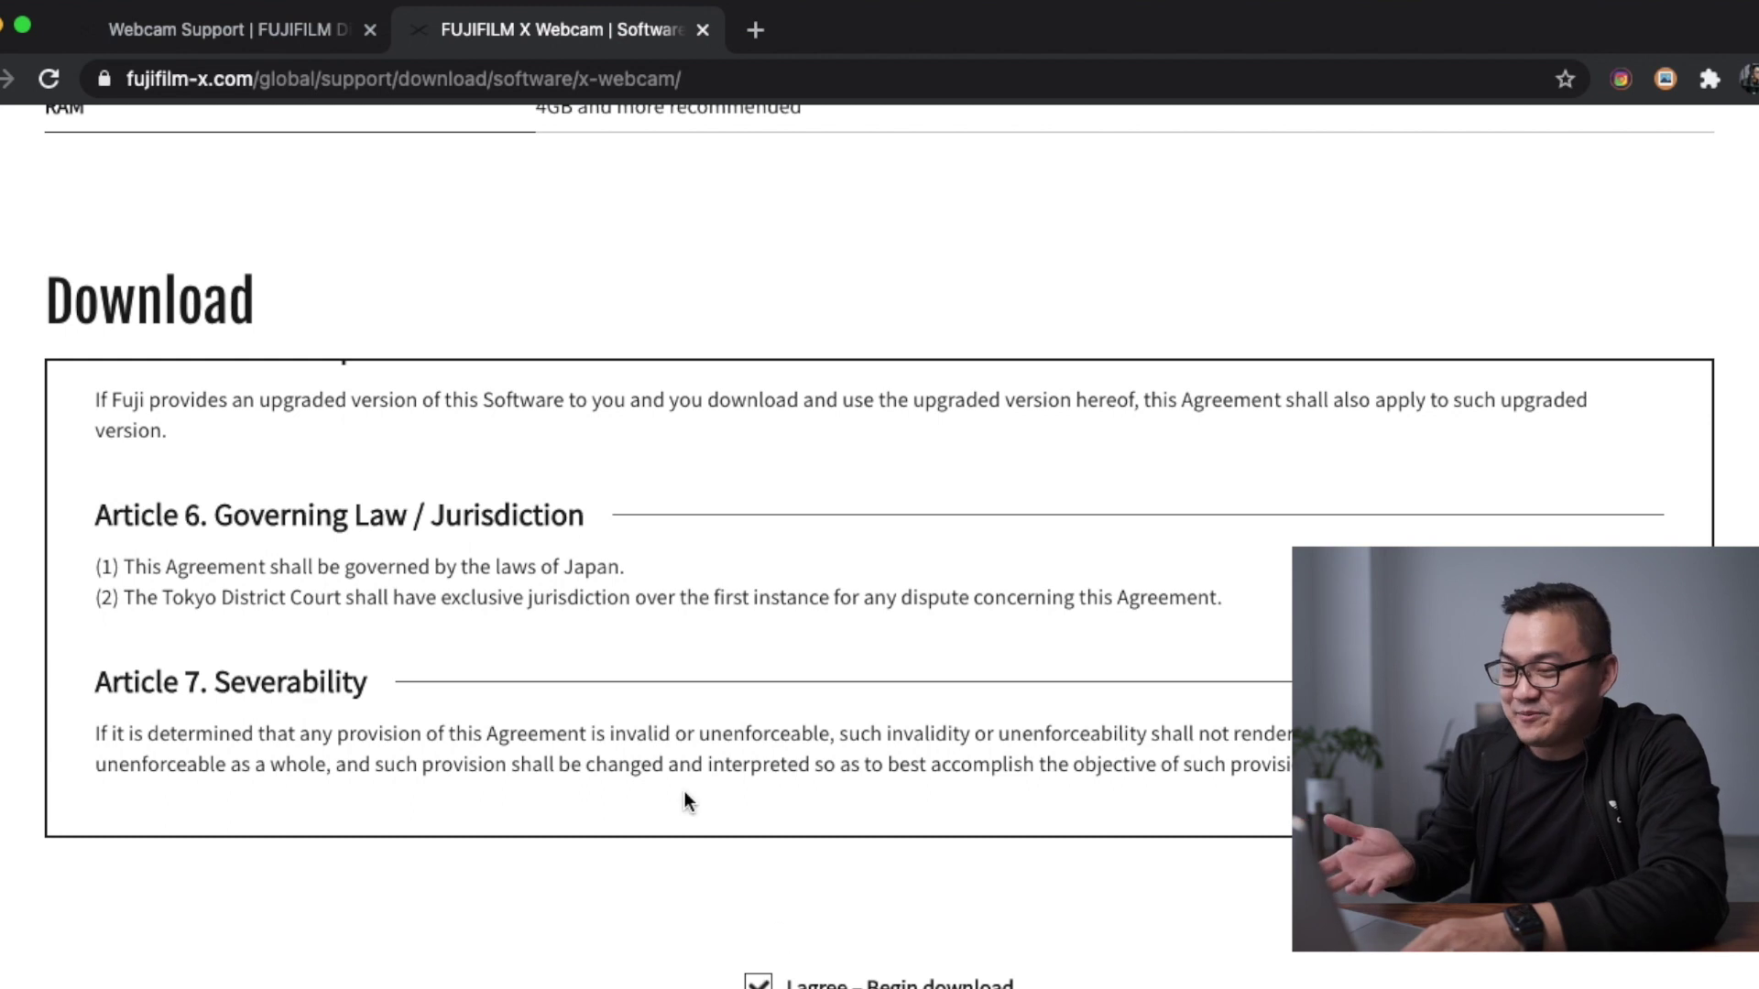
pyautogui.scroll(-5, 683, 802)
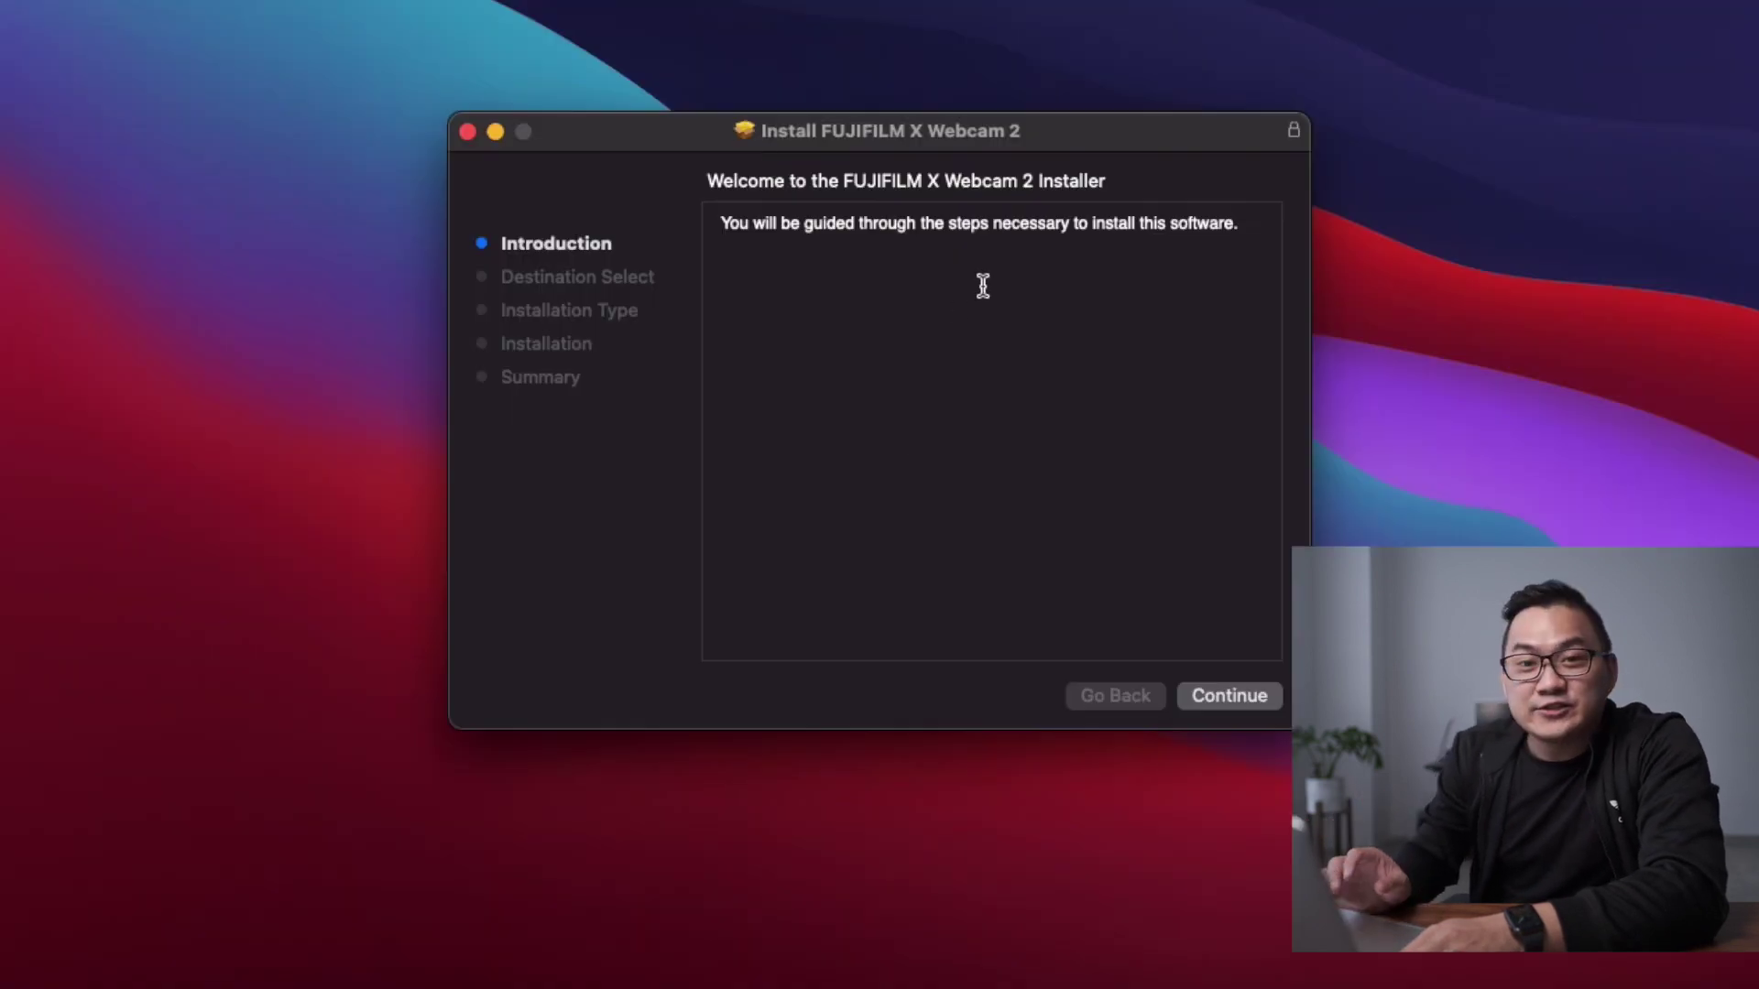
# Step: Run the installer past Introduction and Destination Select, installing onto Macintosh HD
pyautogui.click(1204, 694)
pyautogui.click(1222, 697)
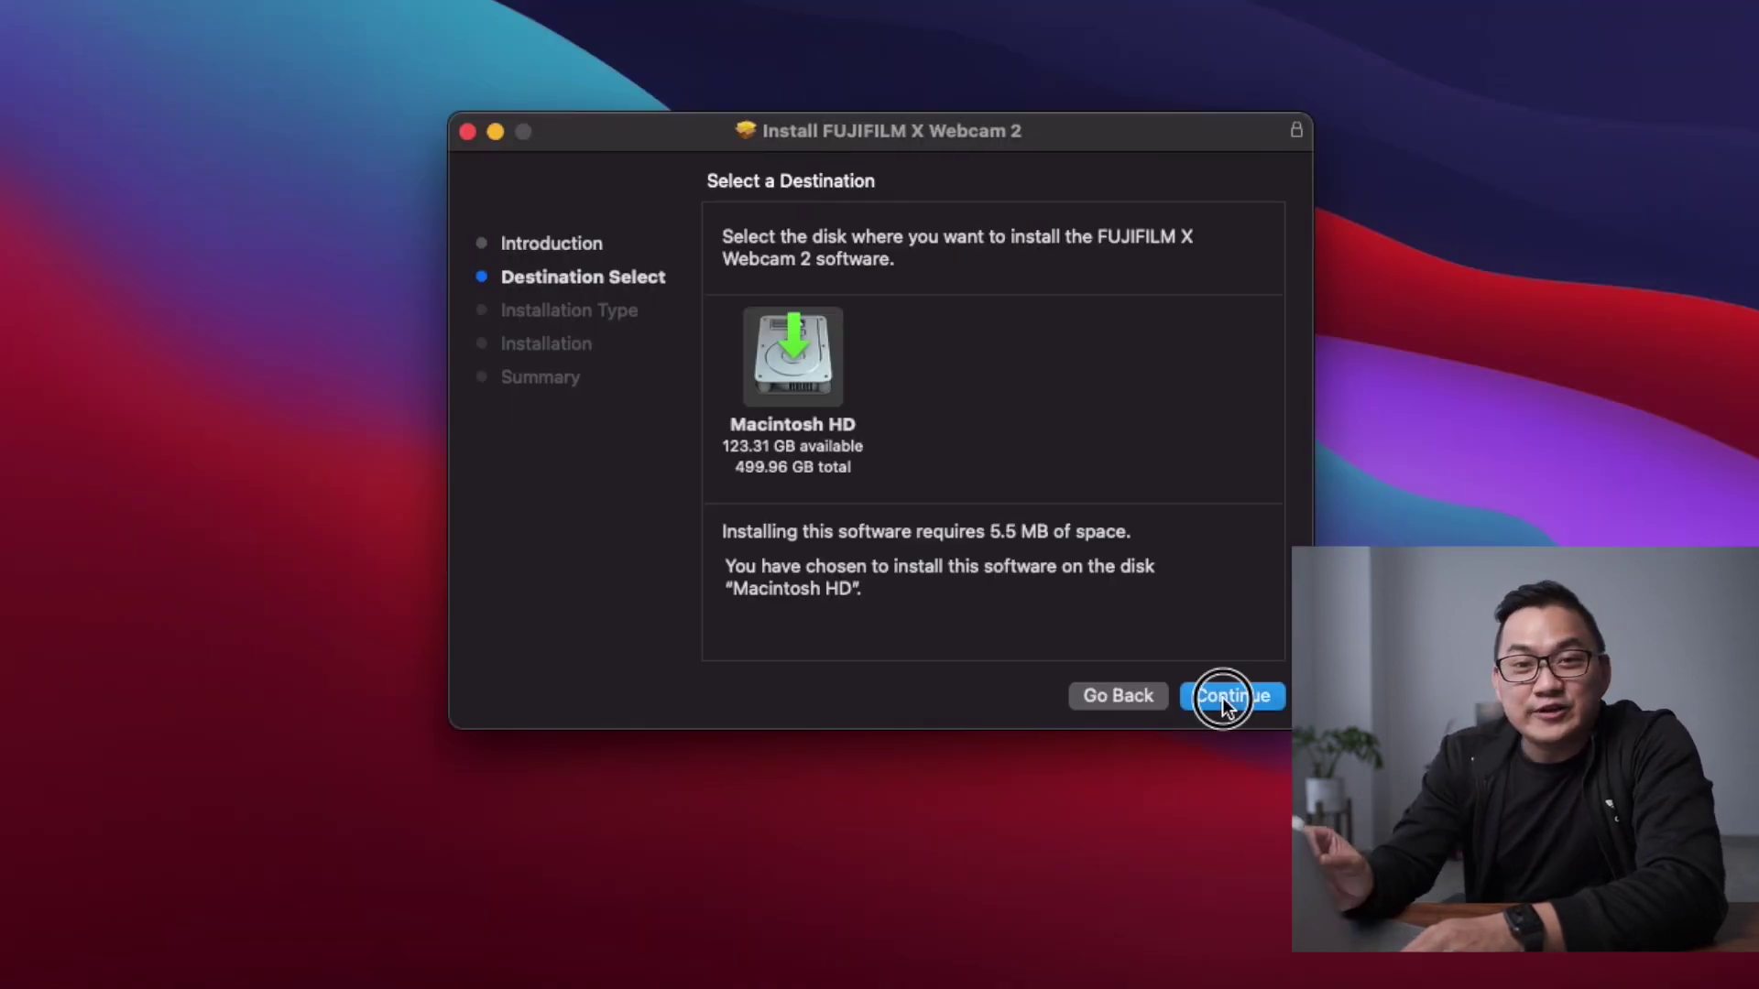
pyautogui.click(1225, 696)
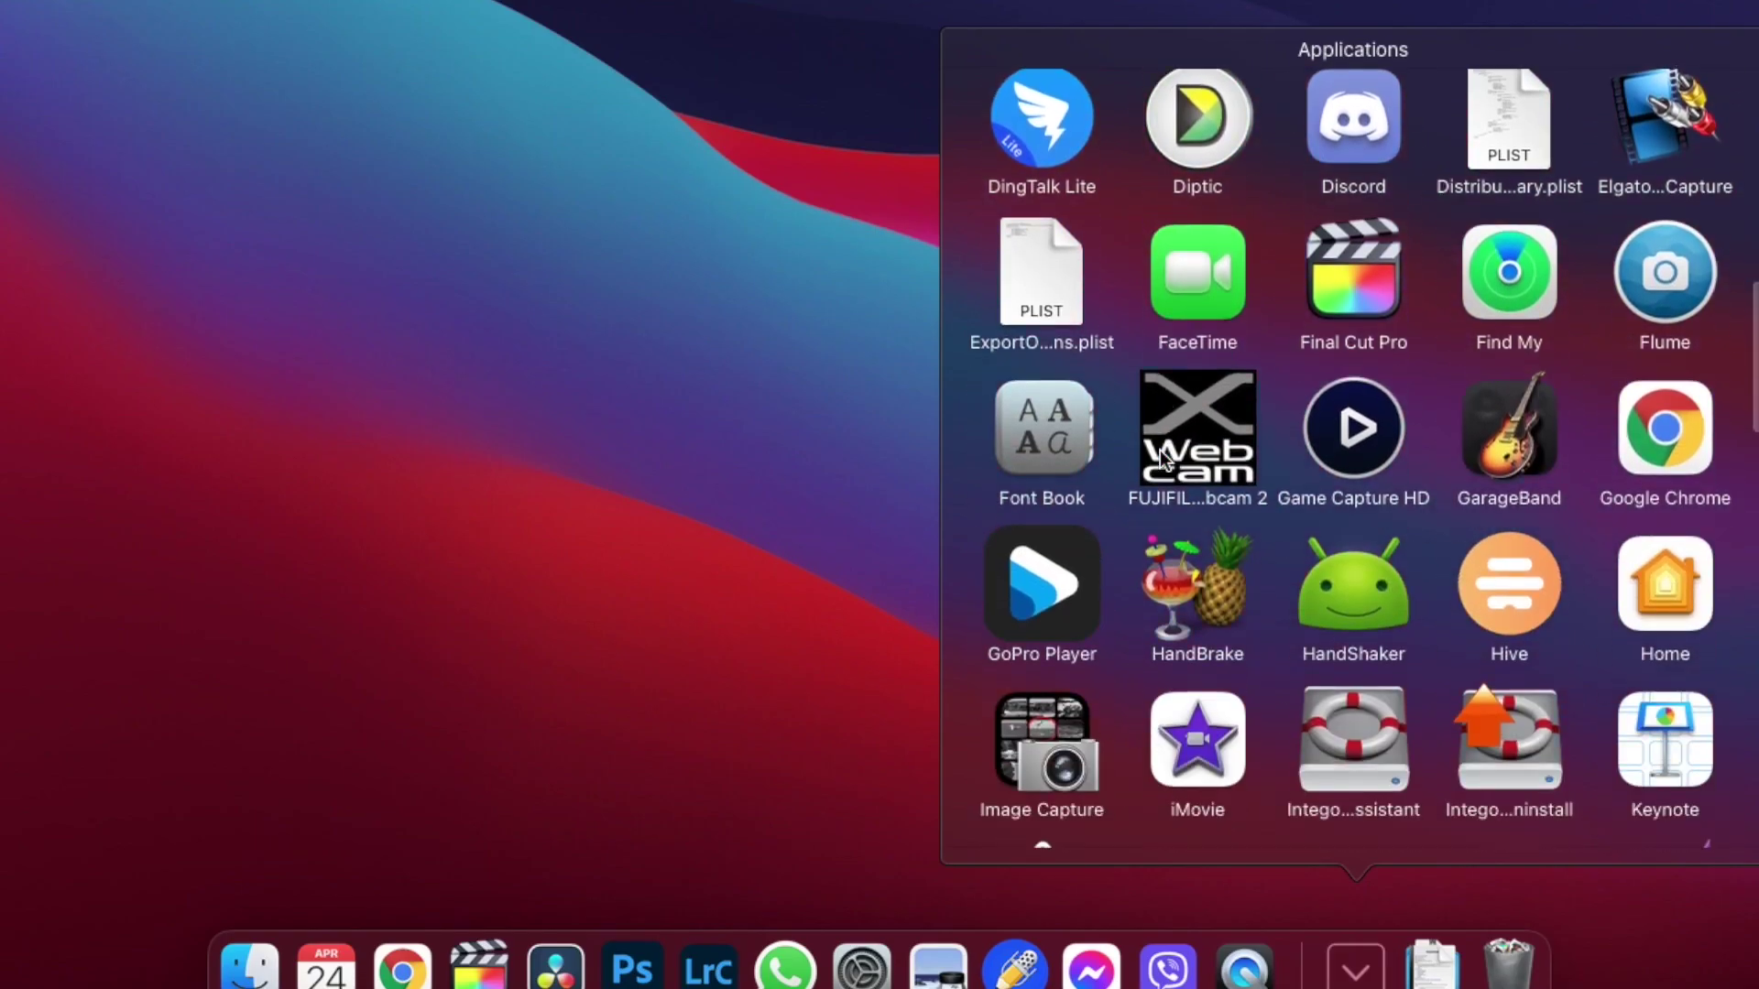
# Step: Launch FUJIFILM X Webcam 2 from Applications and drag its settings window to the screen centre
pyautogui.click(1190, 339)
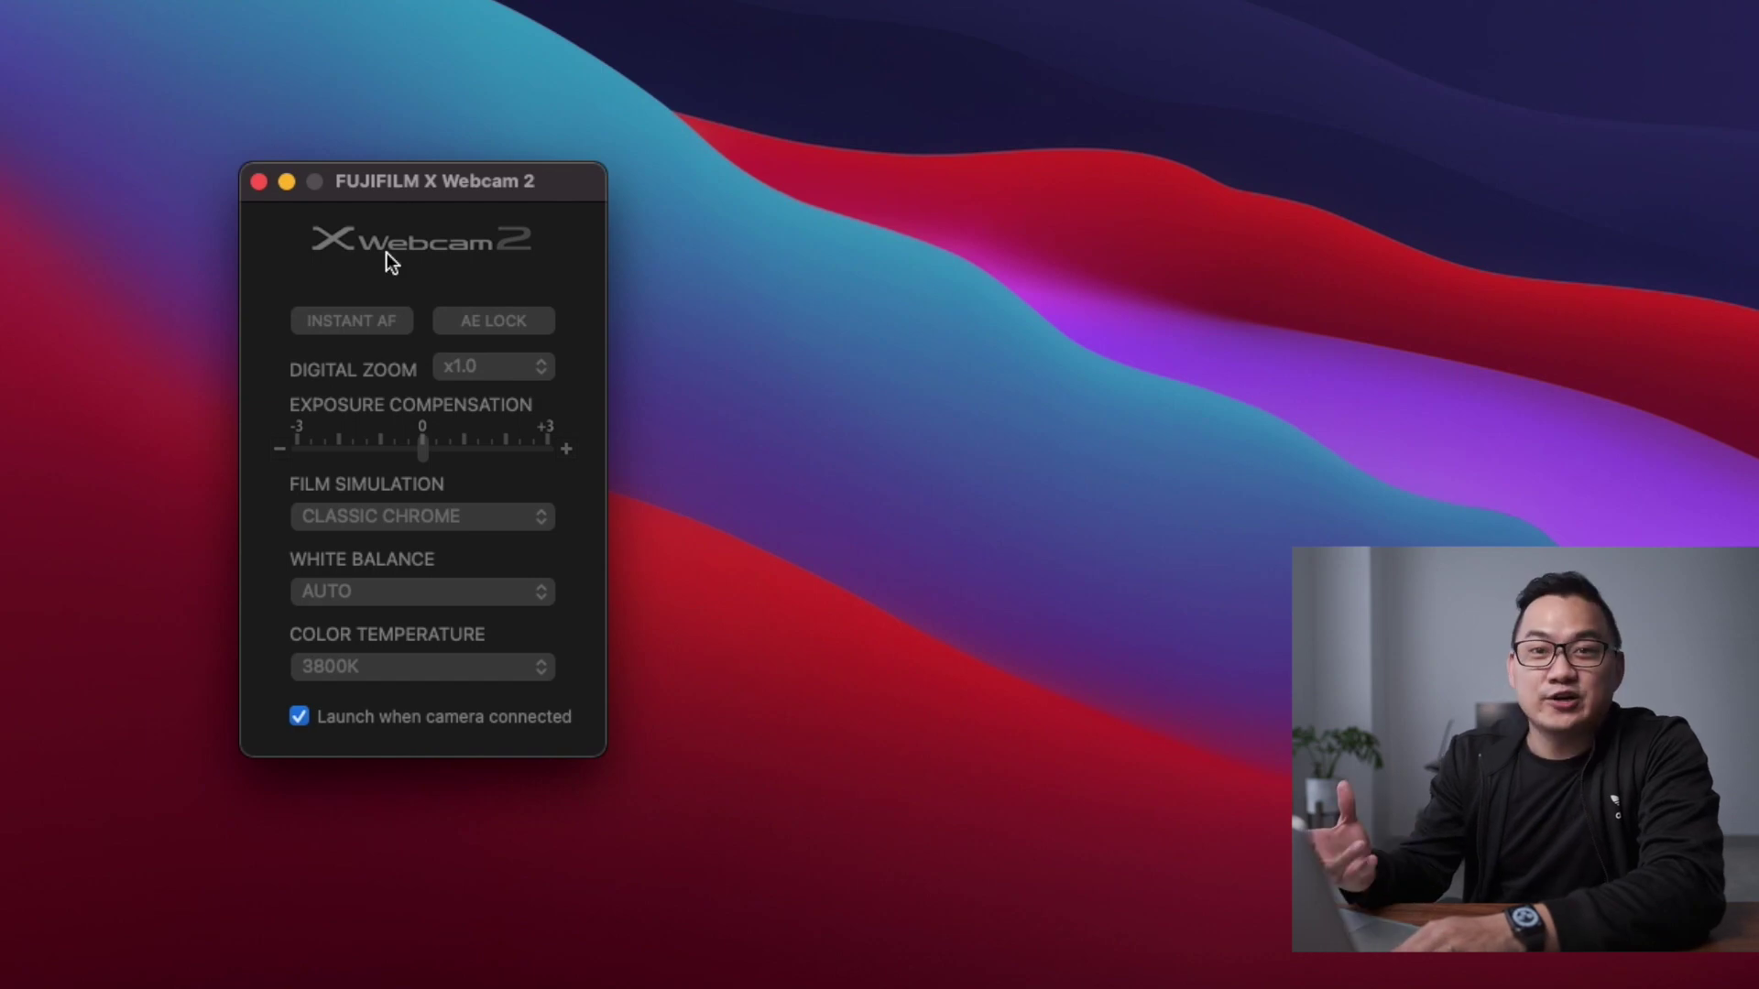
pyautogui.moveTo(449, 170); pyautogui.dragTo(856, 176)
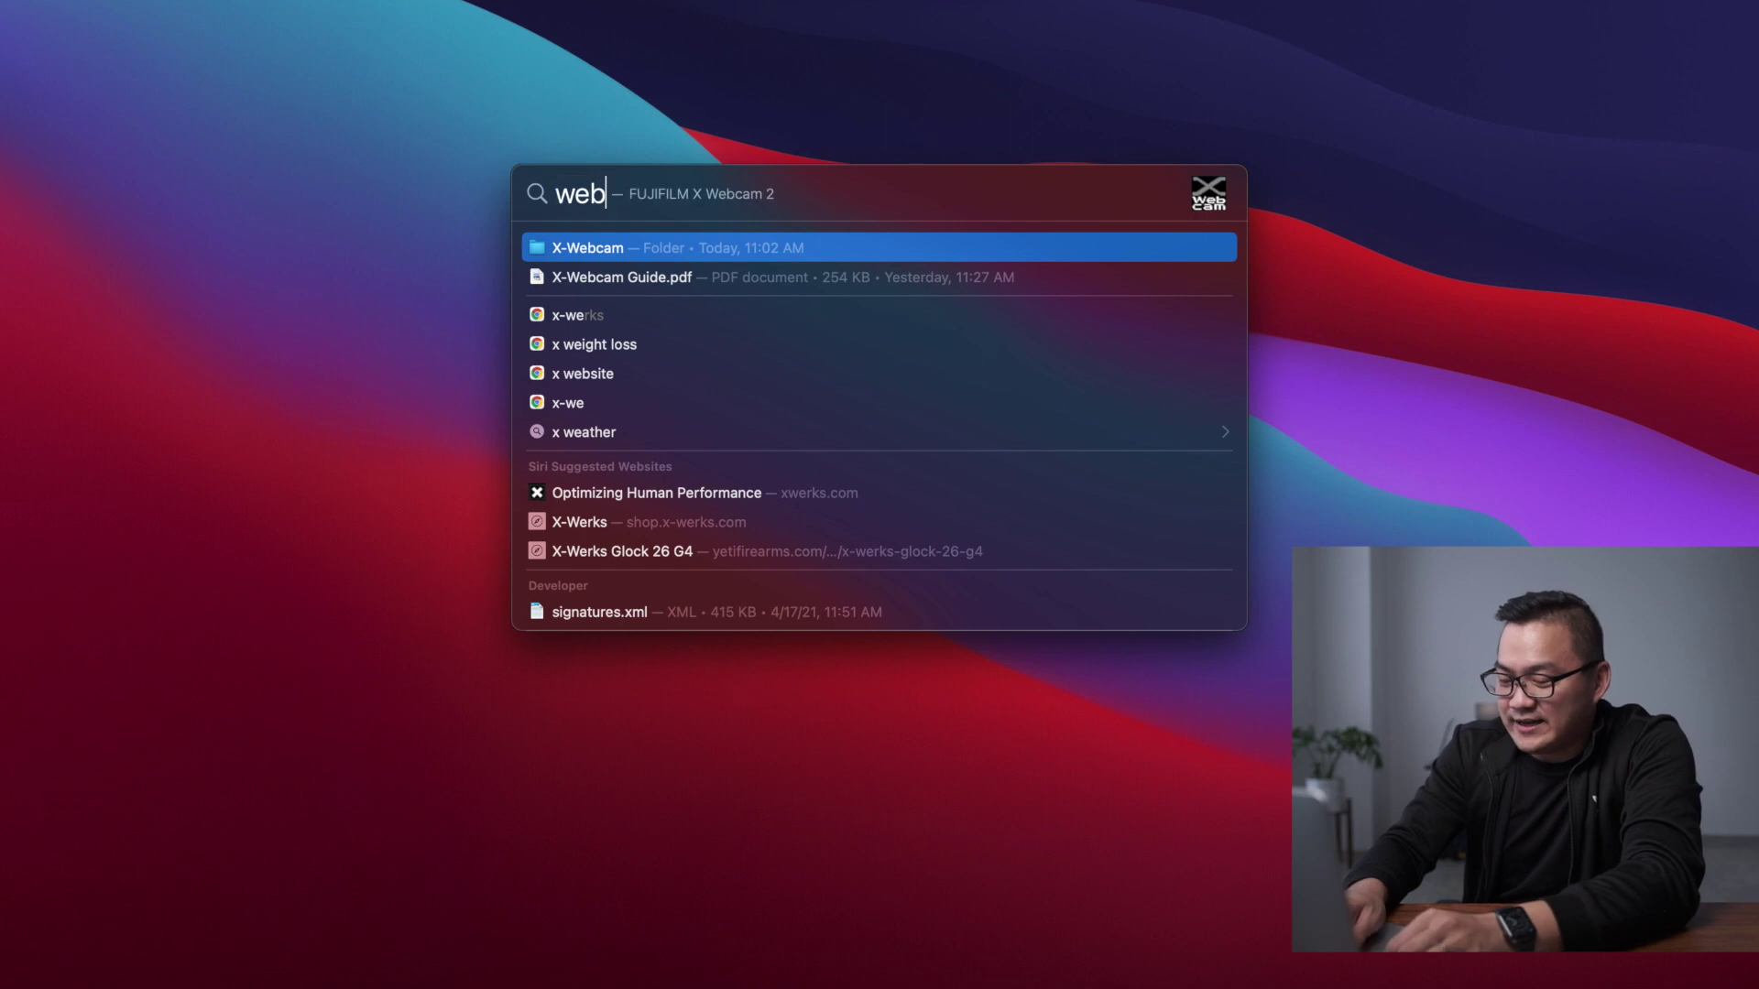
# Step: Search Spotlight for 'x-weca' and launch FUJIFILM X Webcam 2 from the result
pyautogui.write('ca')
pyautogui.press('Return')
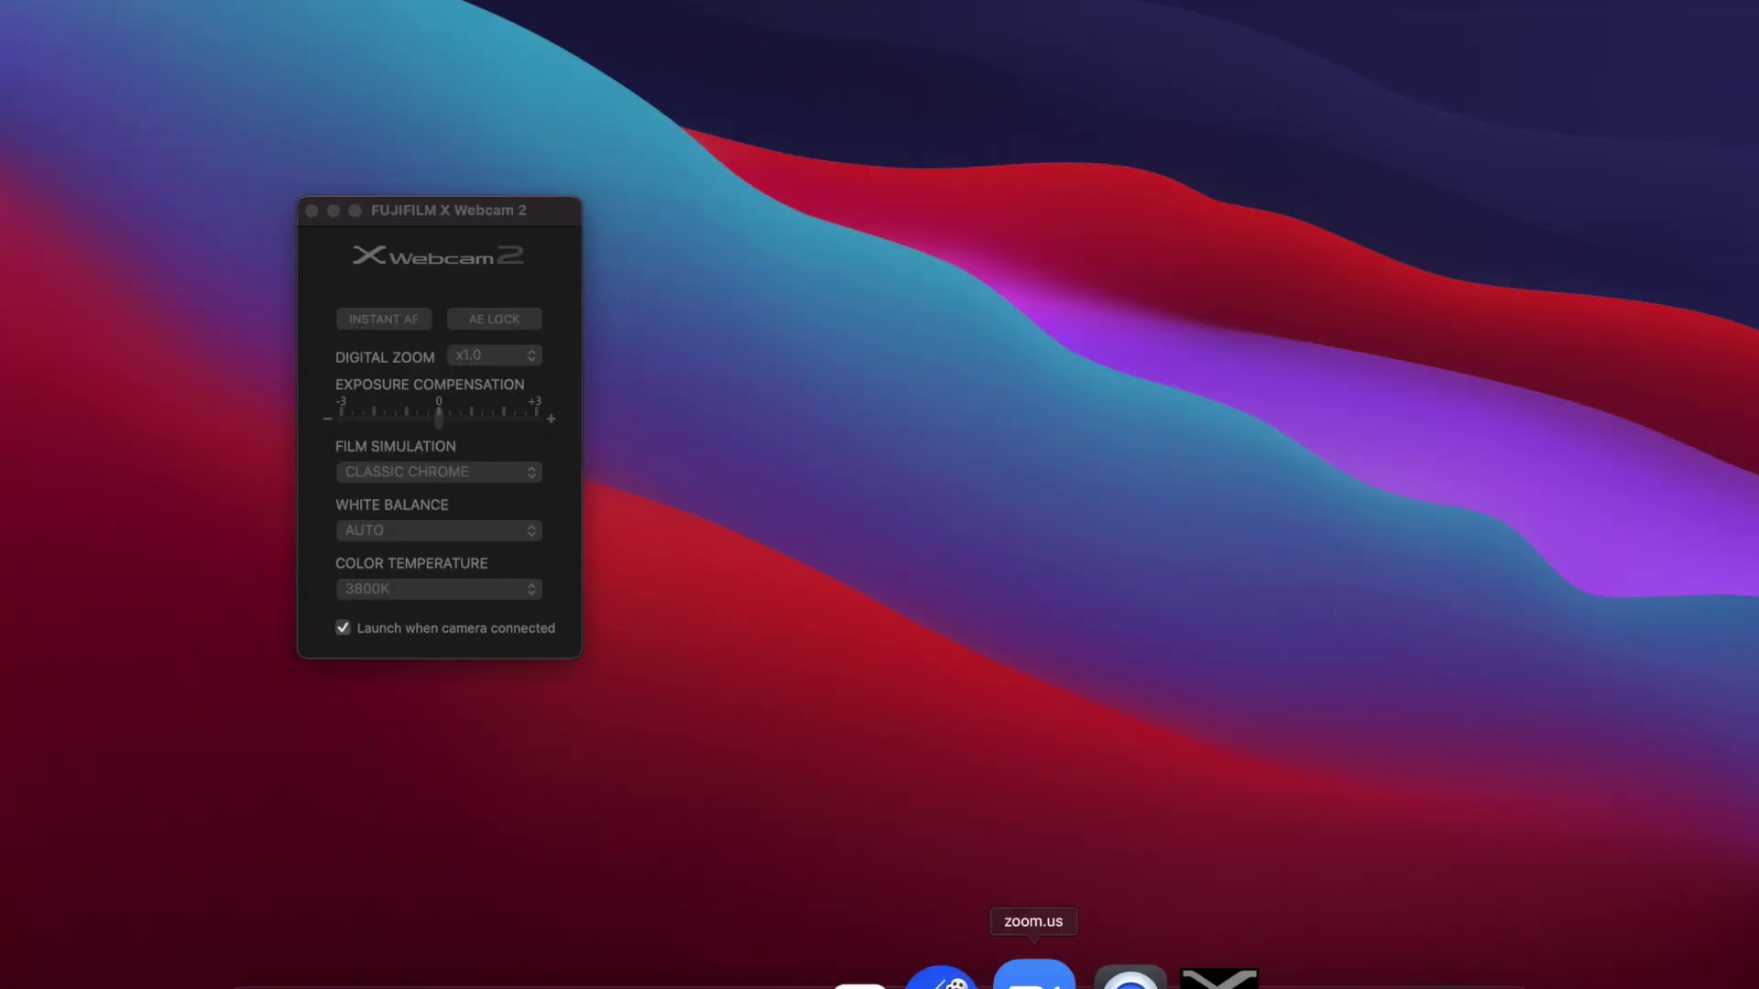
# Step: In Zoom's Video preferences, select FUJIFILM X Webcam 2 as the camera
pyautogui.click(1034, 976)
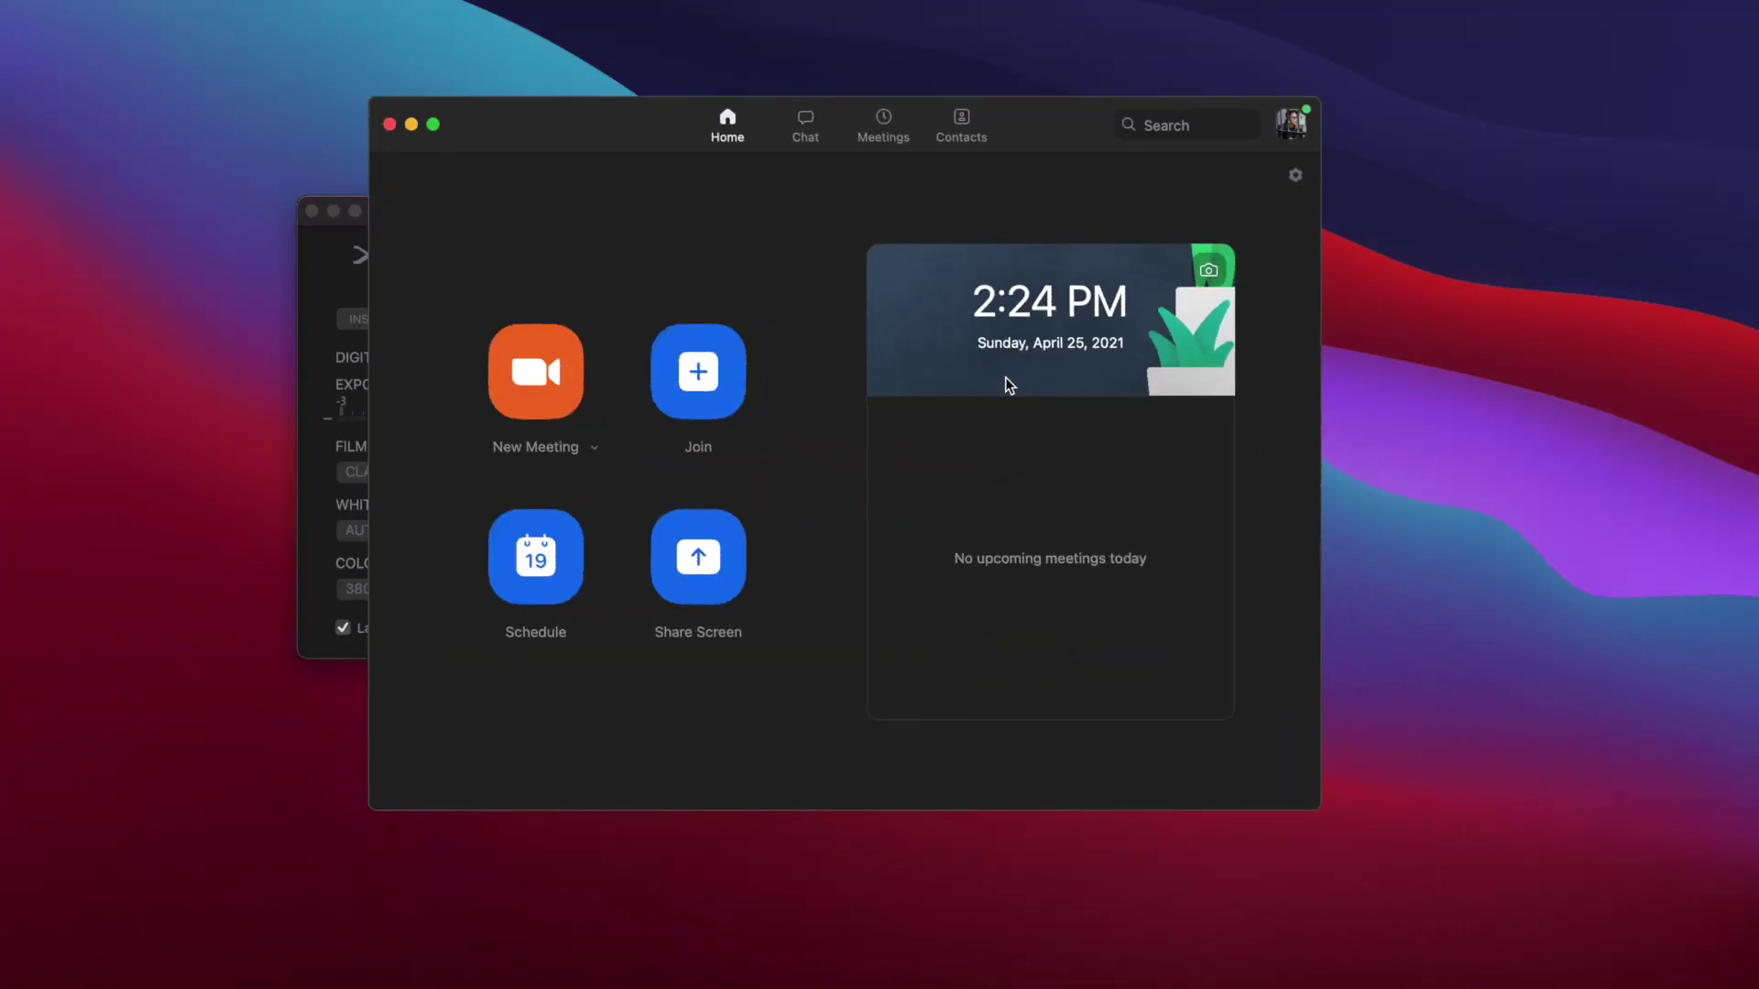
pyautogui.click(74, 5)
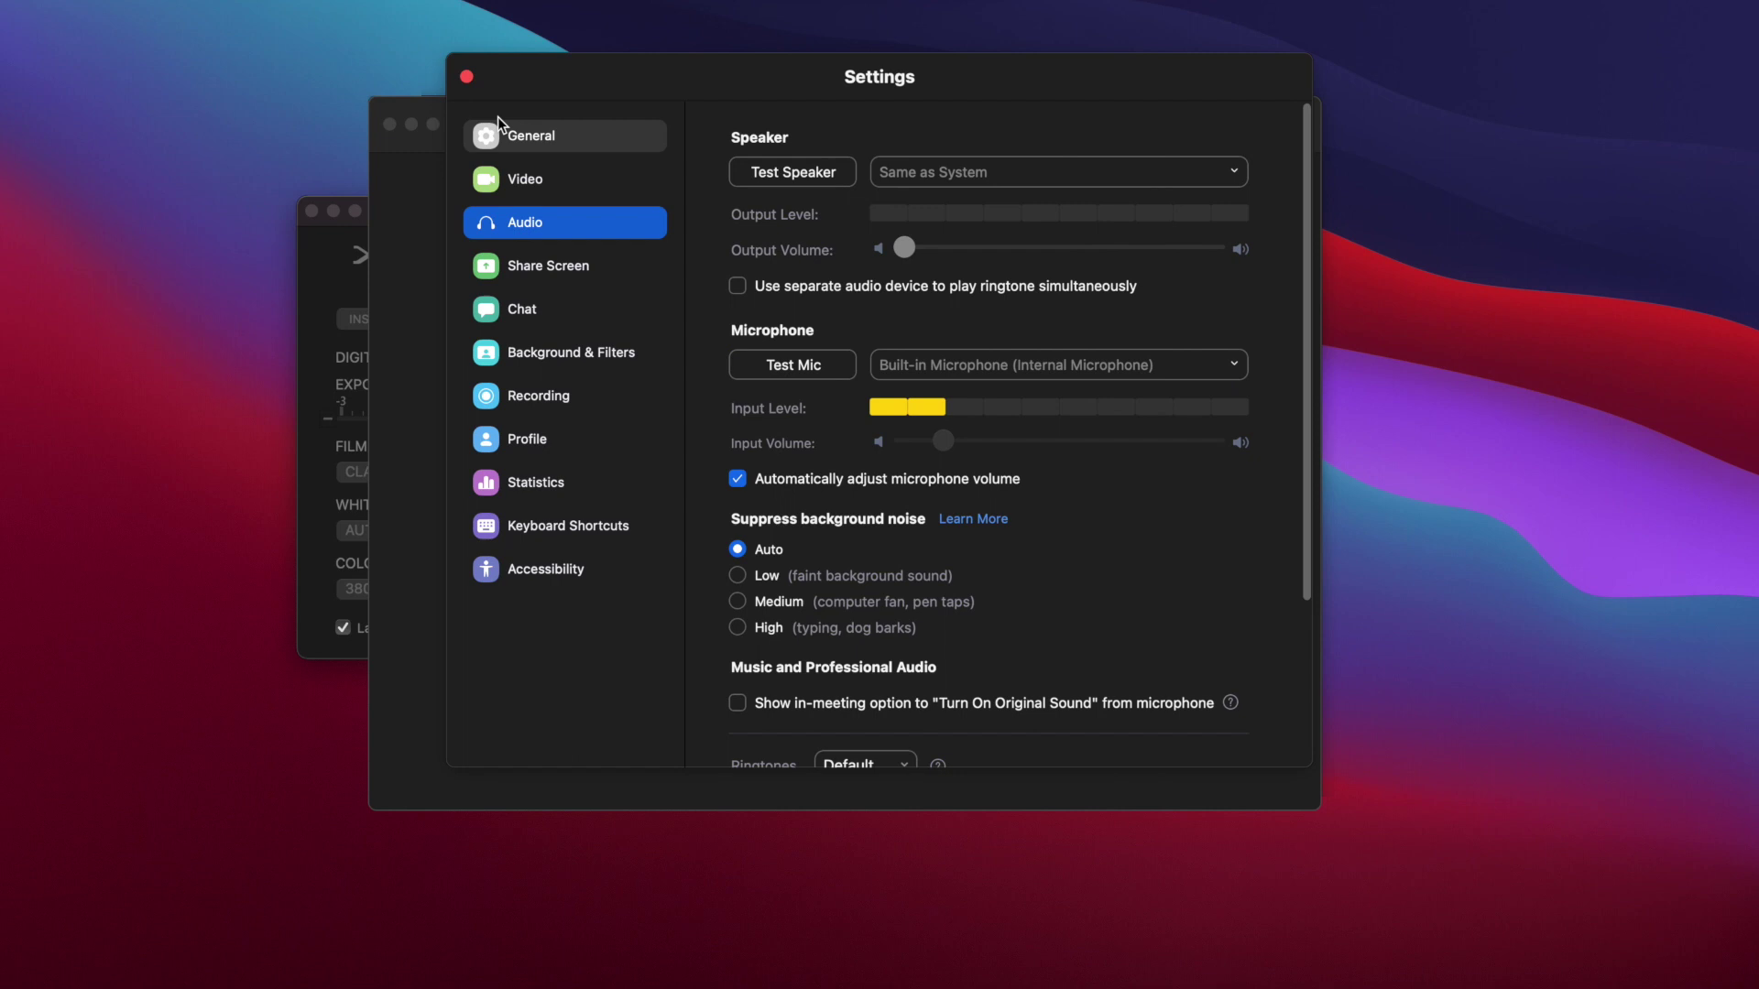
pyautogui.click(562, 178)
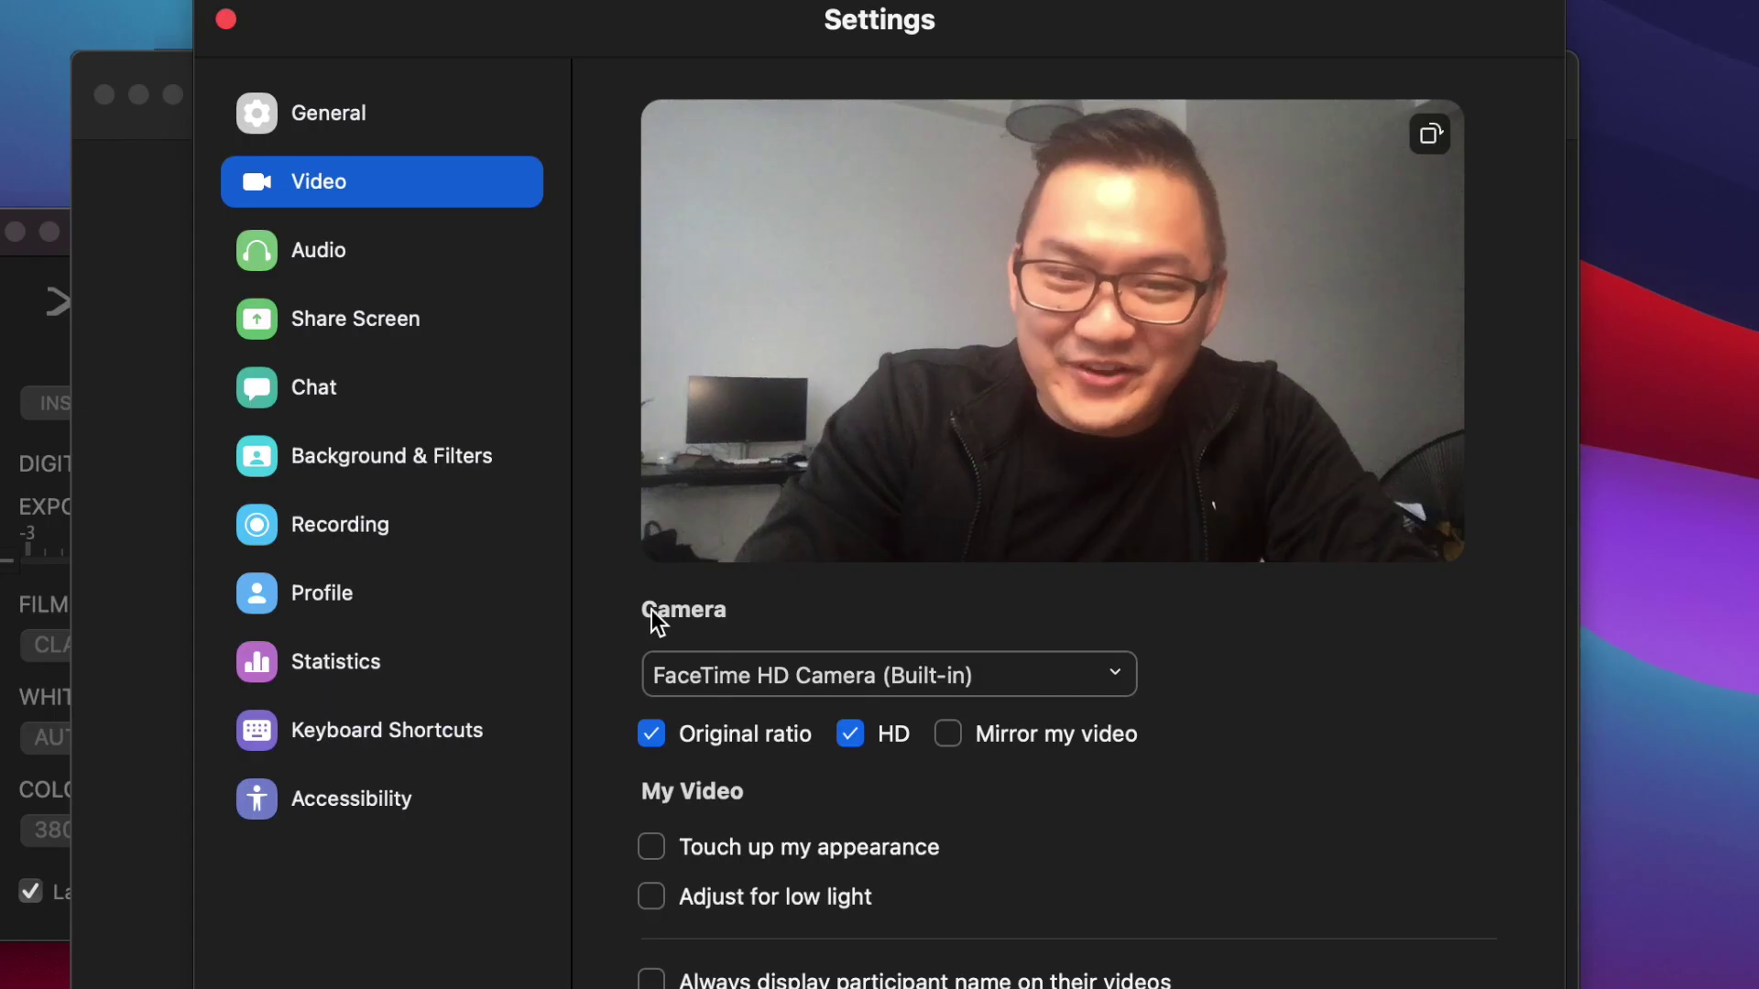
pyautogui.click(766, 678)
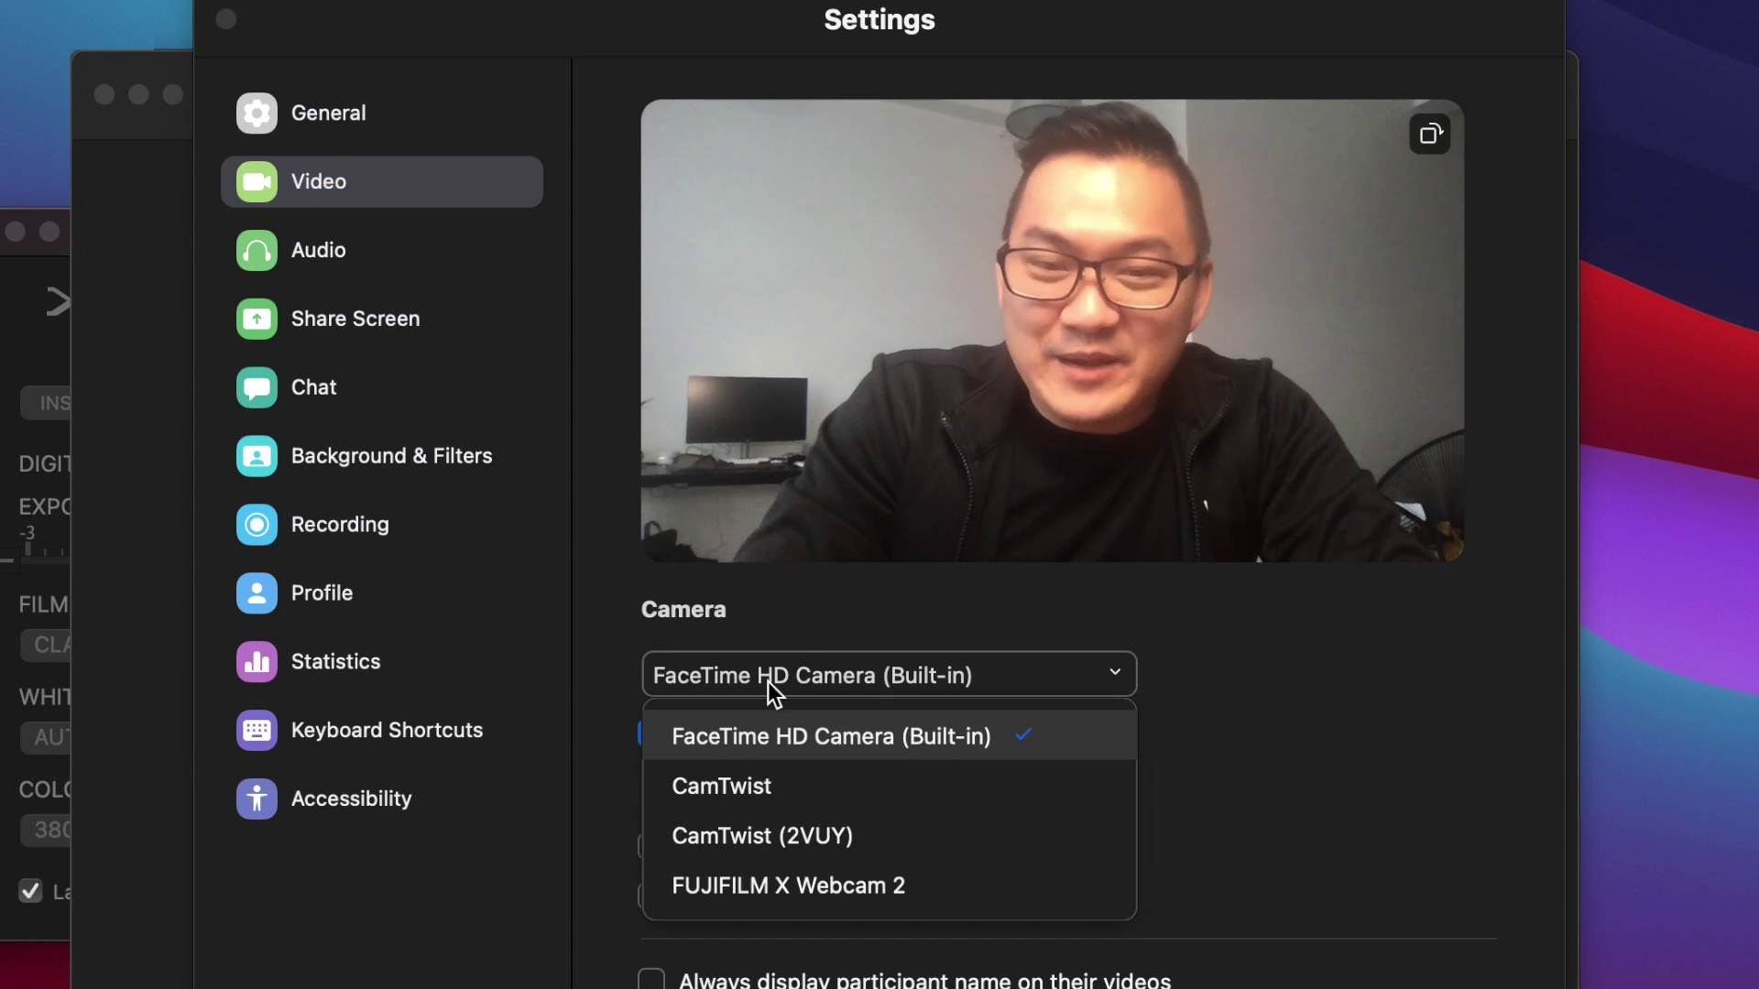
pyautogui.click(946, 887)
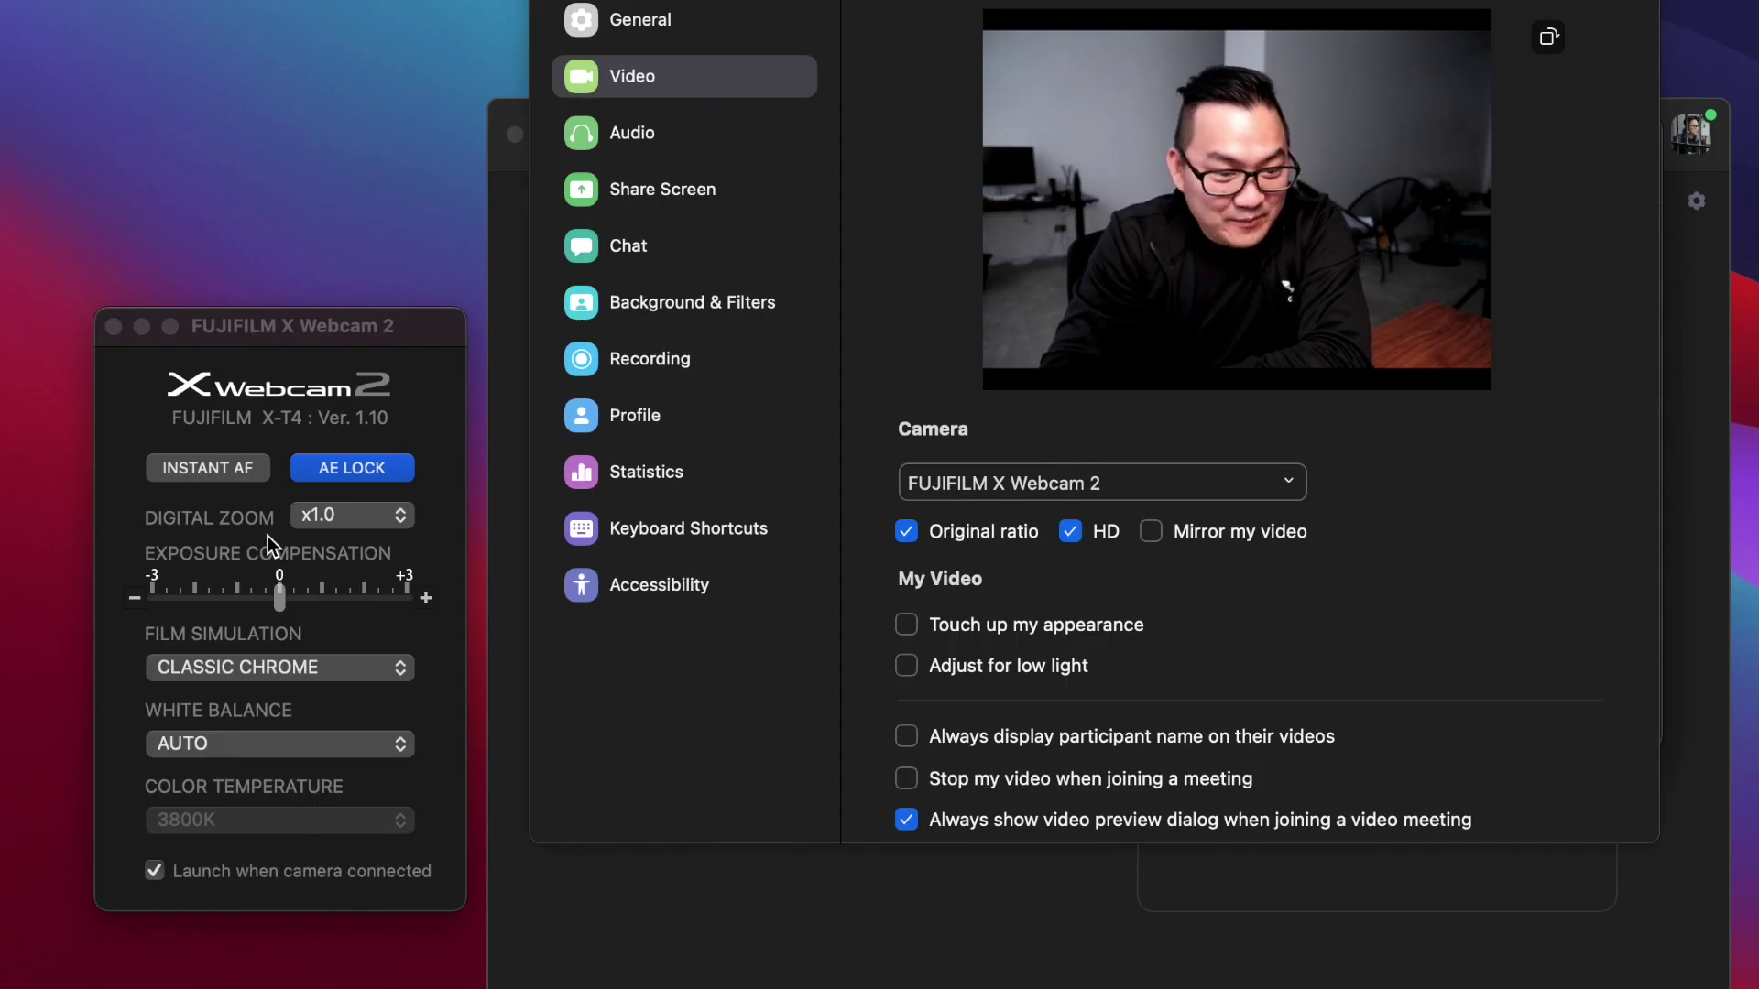
# Step: Trigger INSTANT AF, then turn AE LOCK on and off again
pyautogui.click(218, 471)
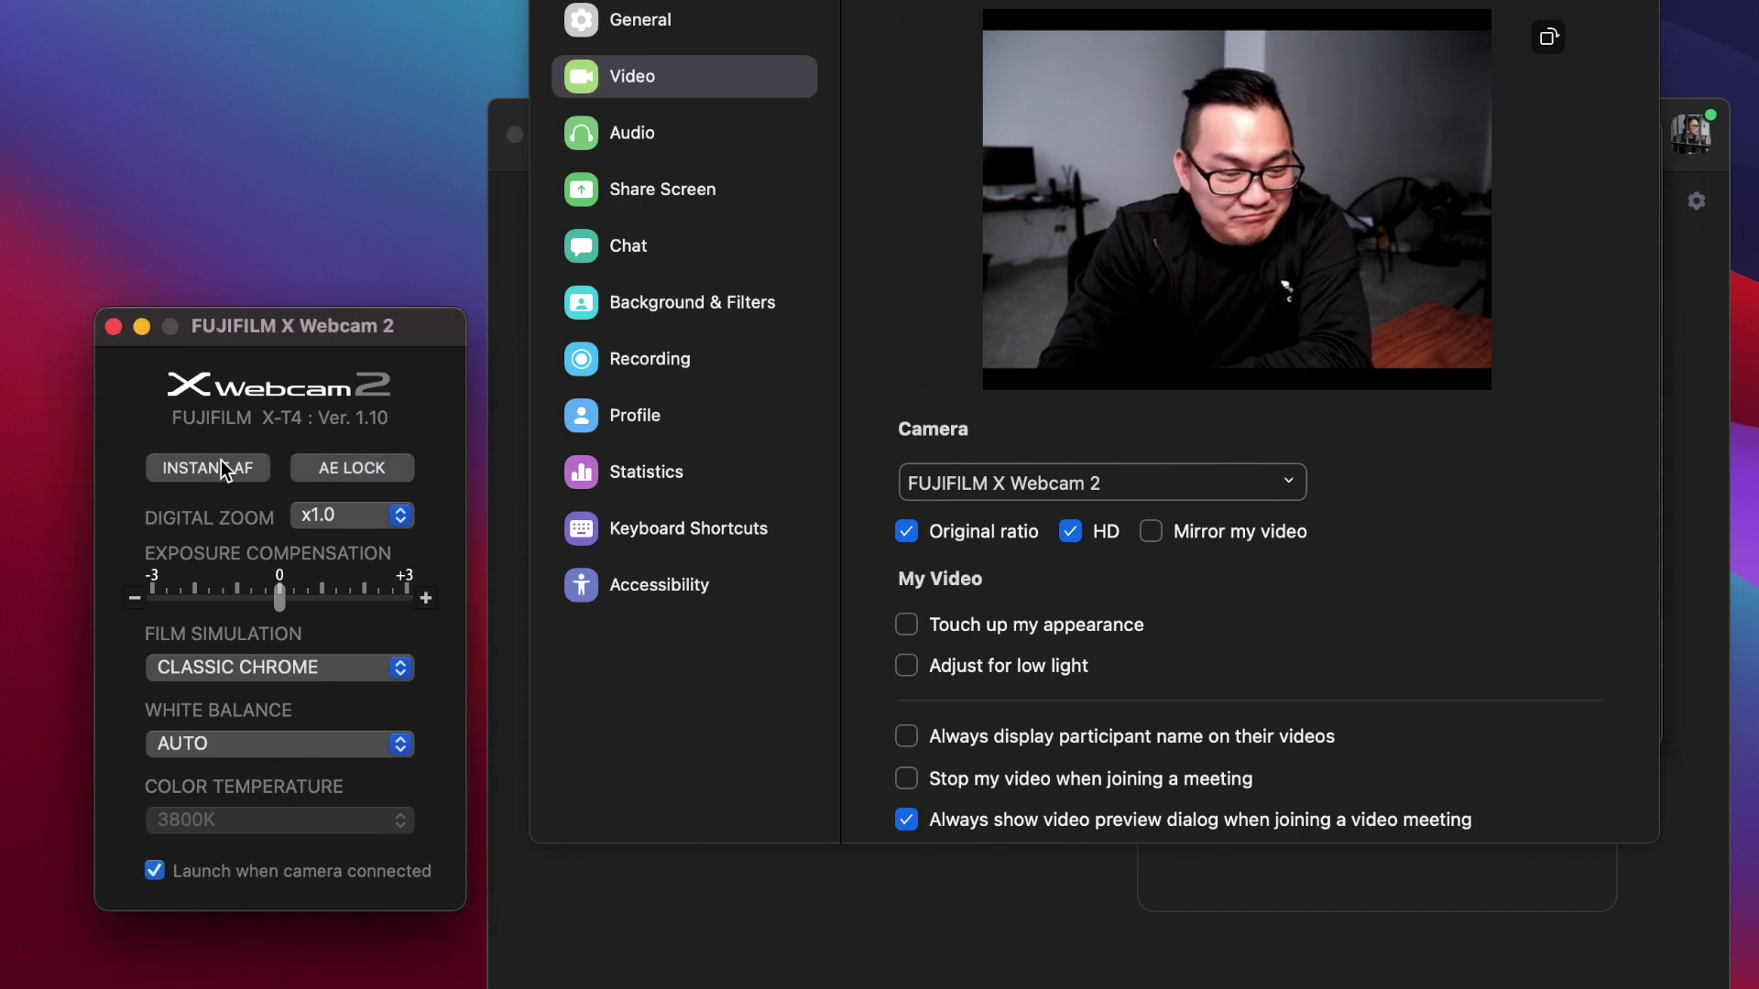
pyautogui.click(354, 469)
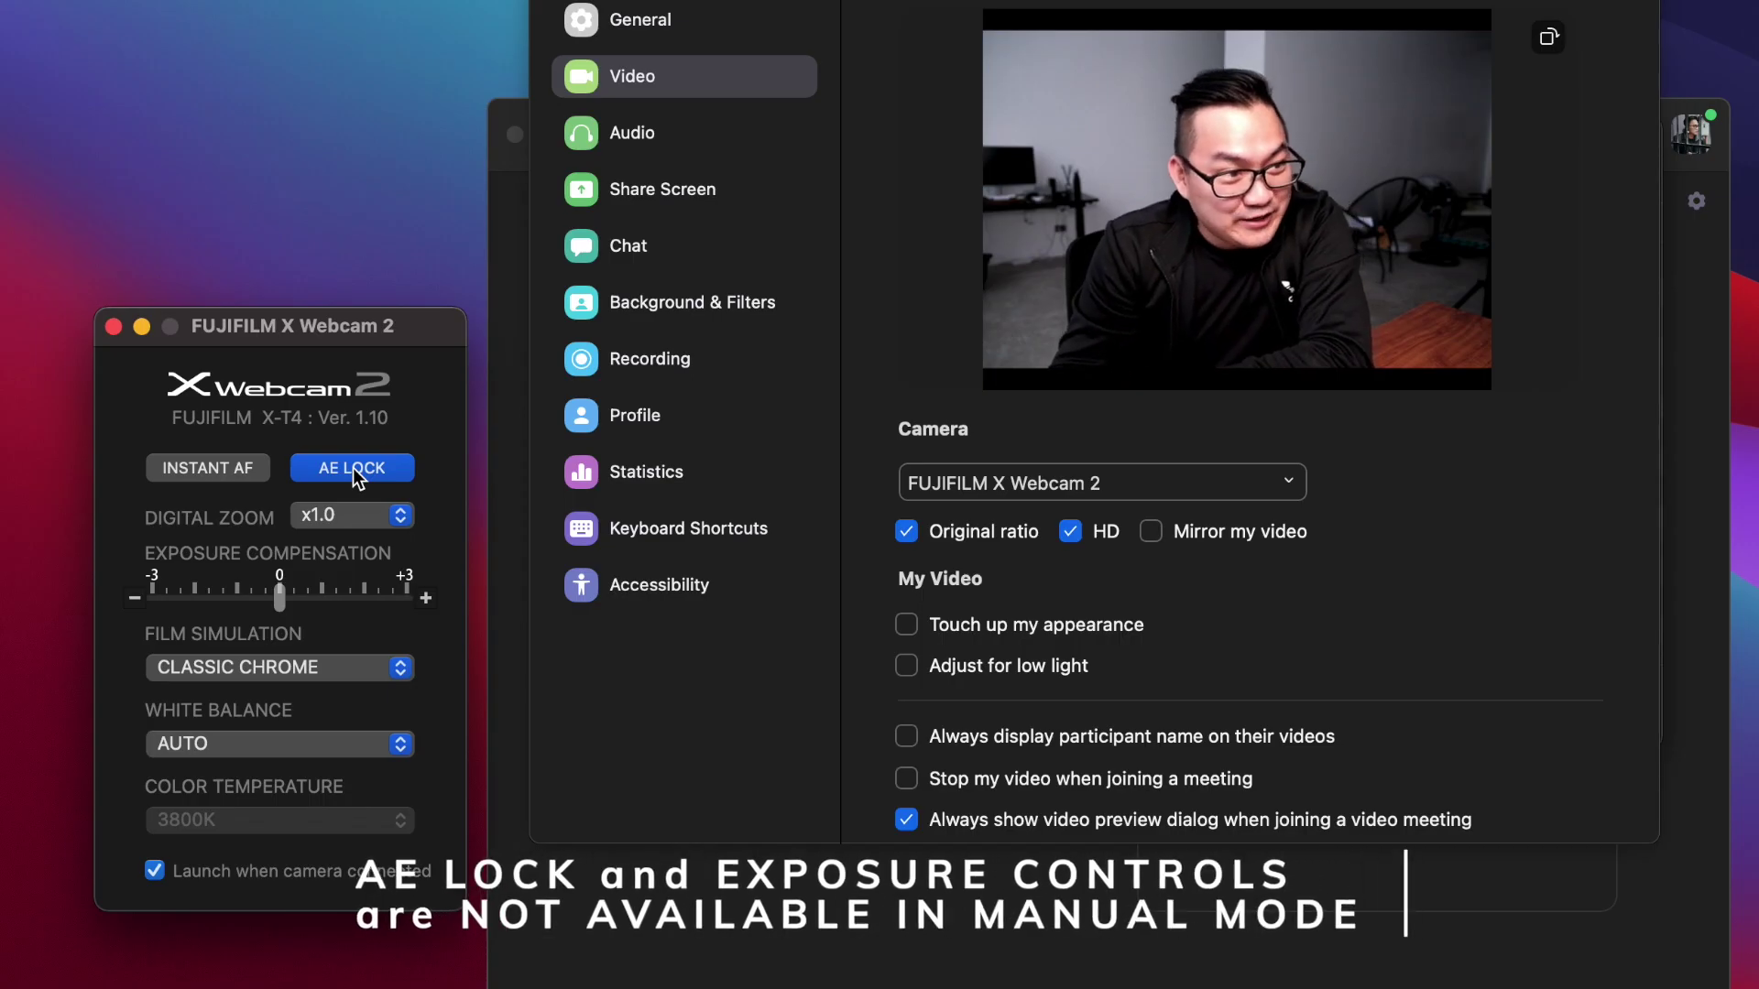
pyautogui.click(354, 469)
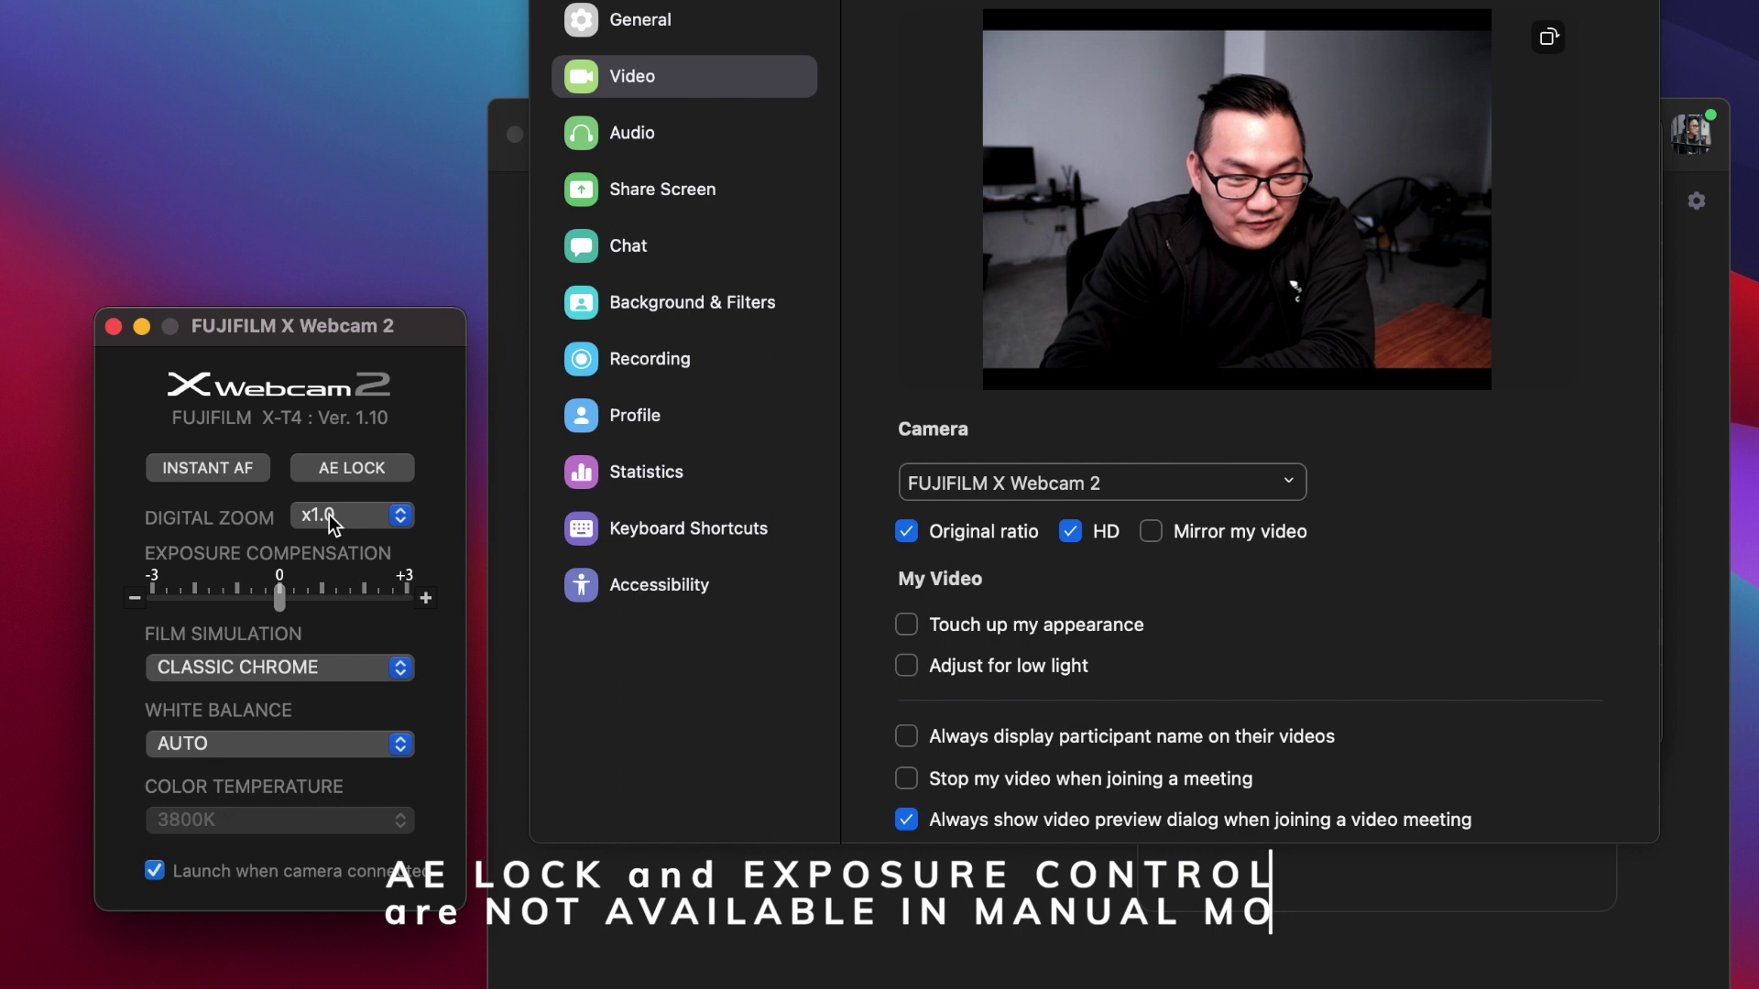
# Step: Step the digital zoom to x6.0, back to x1.0, then to x6.0 again
pyautogui.click(328, 515)
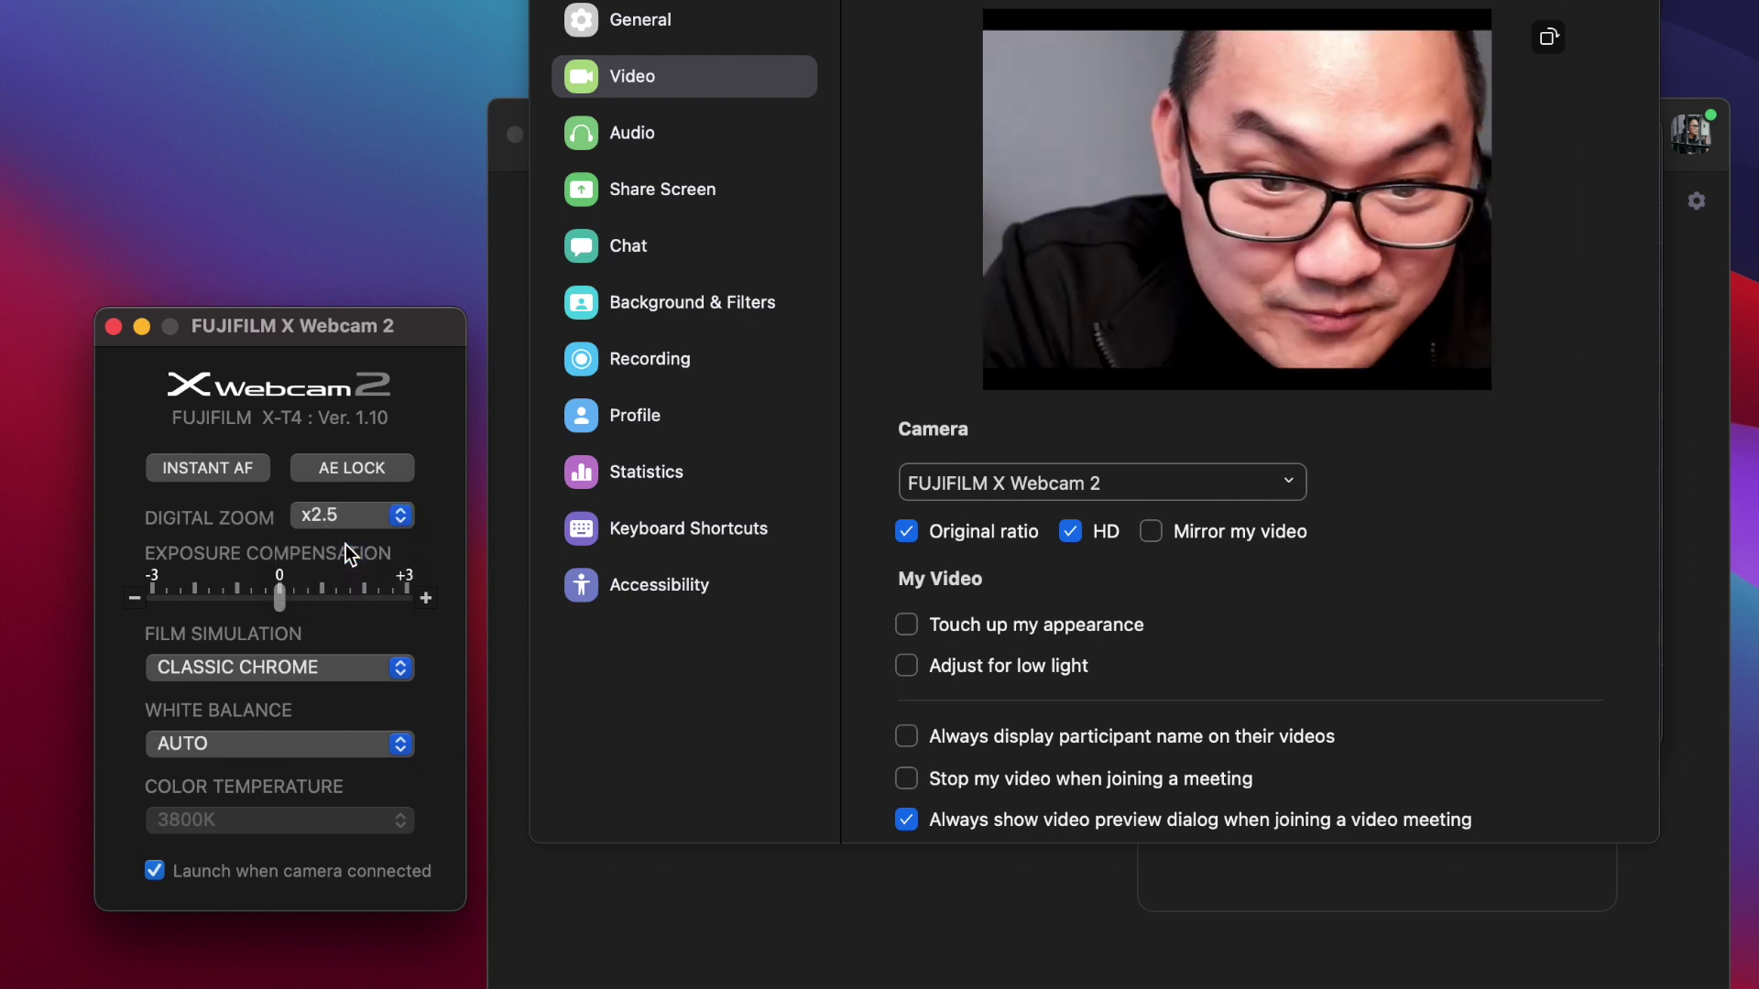
pyautogui.click(346, 529)
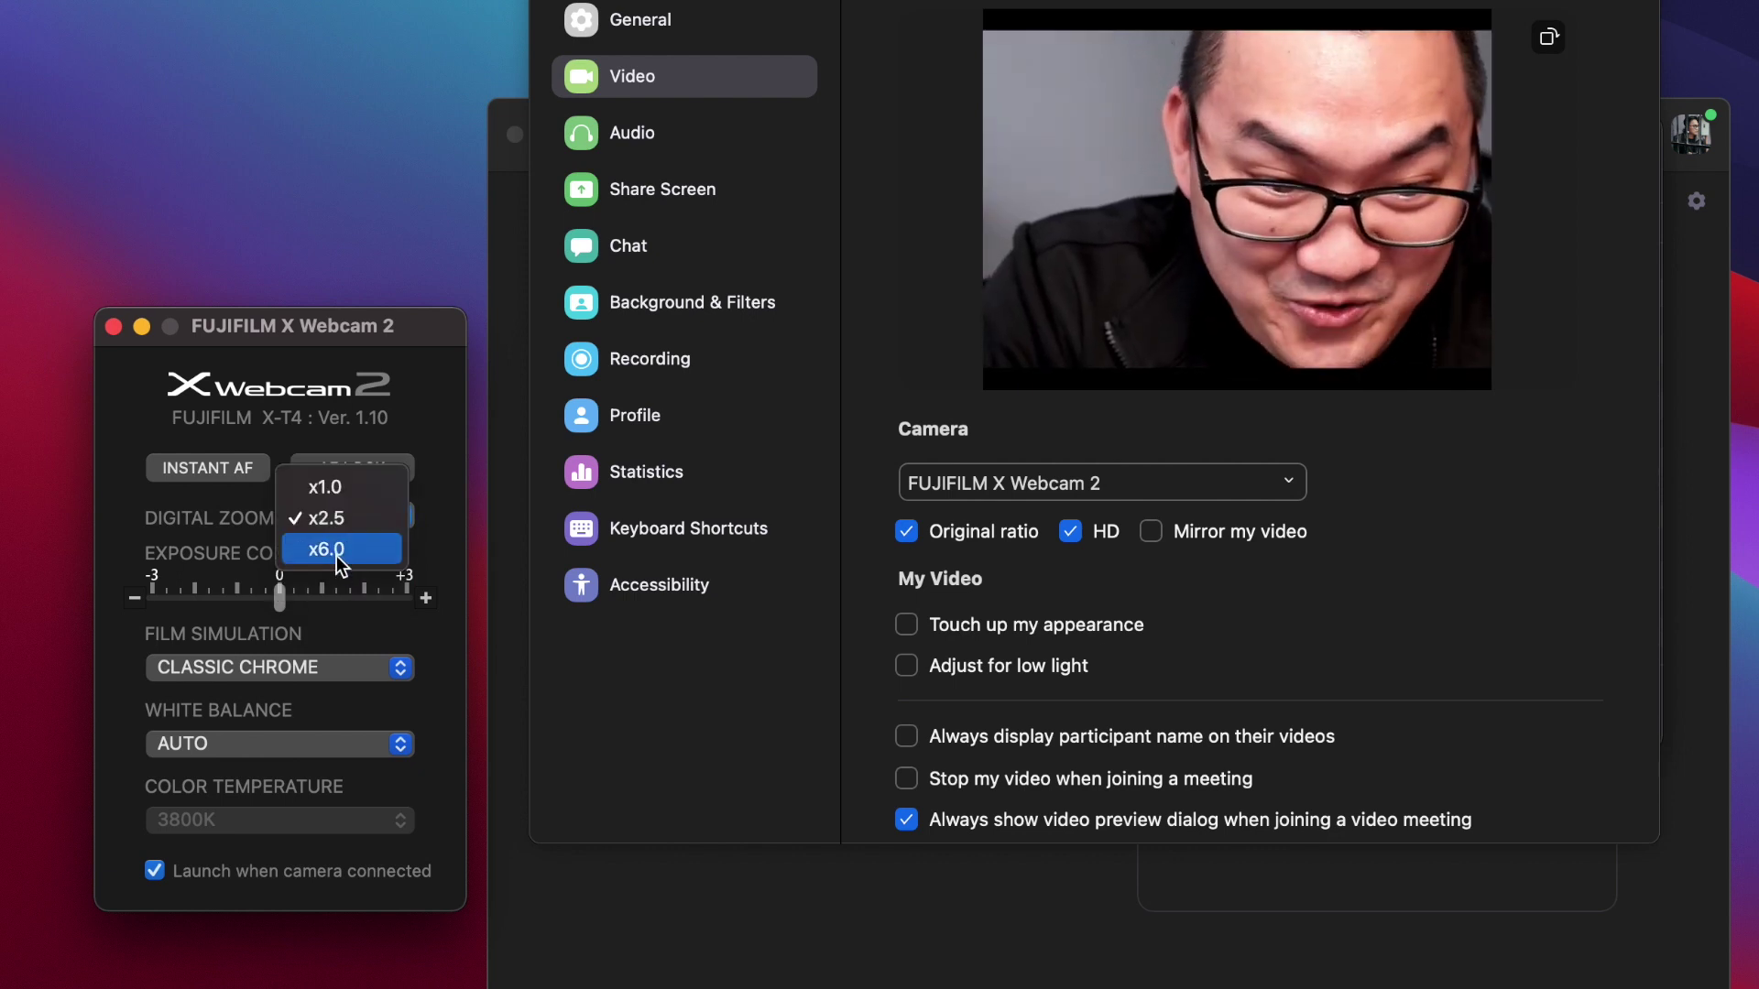
pyautogui.click(331, 553)
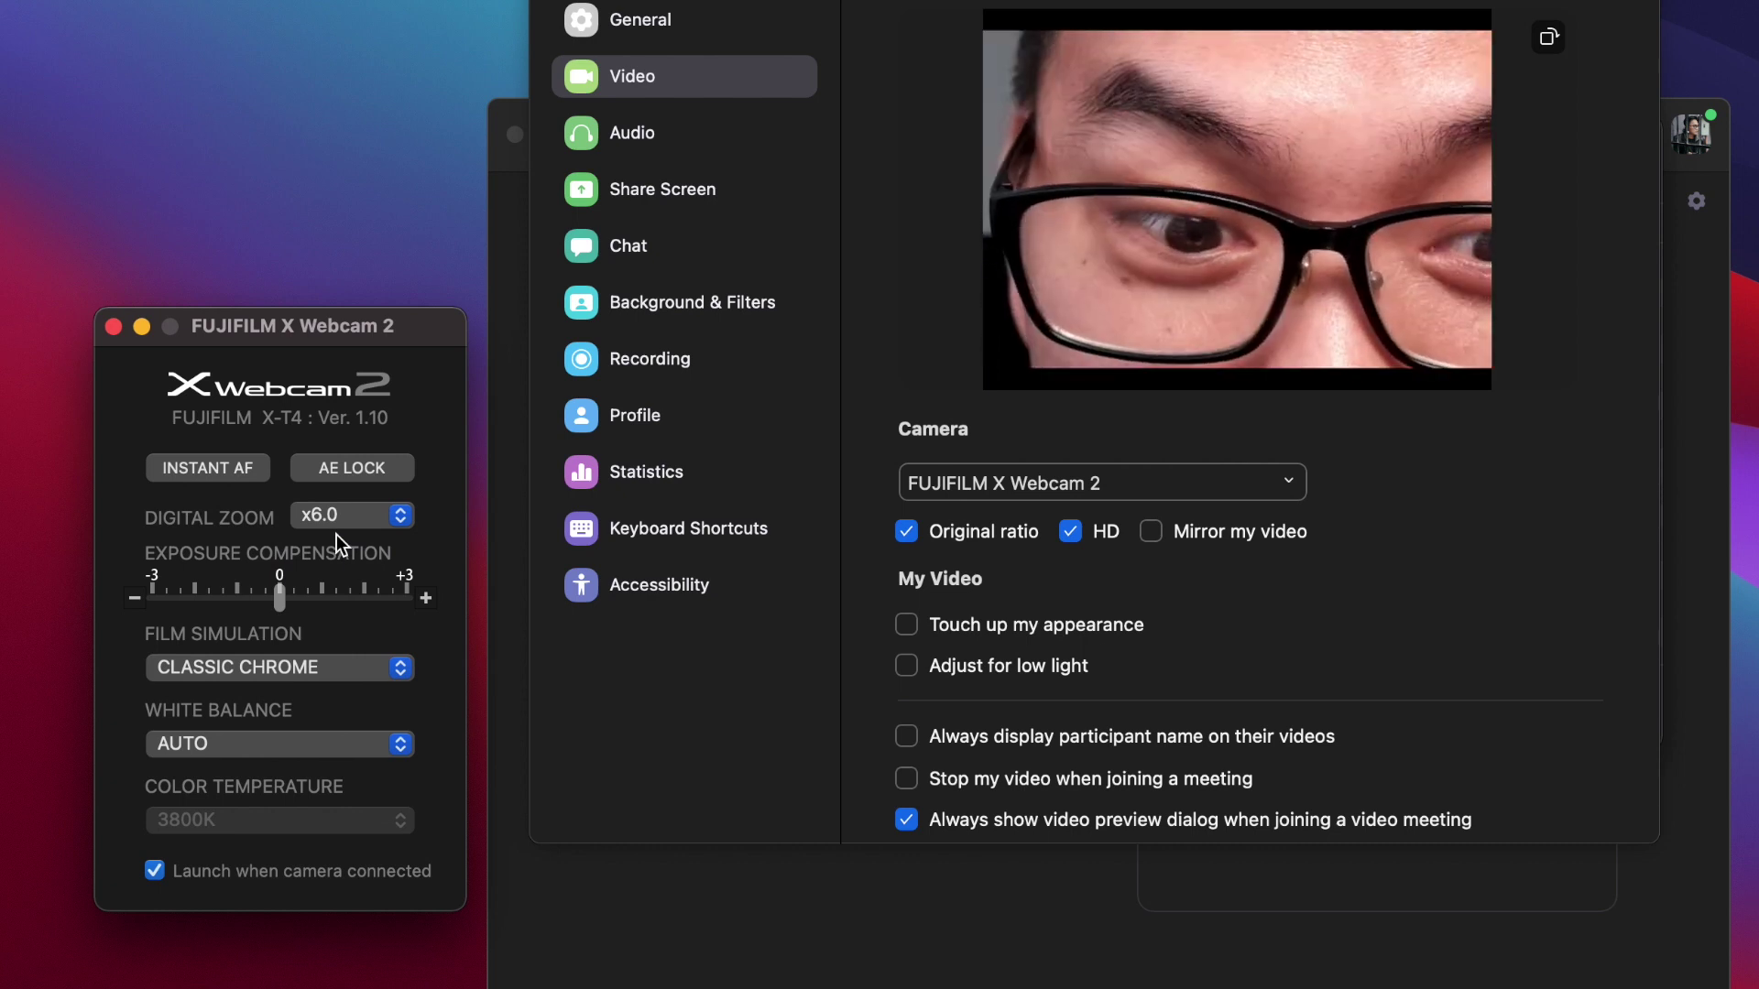
pyautogui.click(344, 509)
pyautogui.click(346, 458)
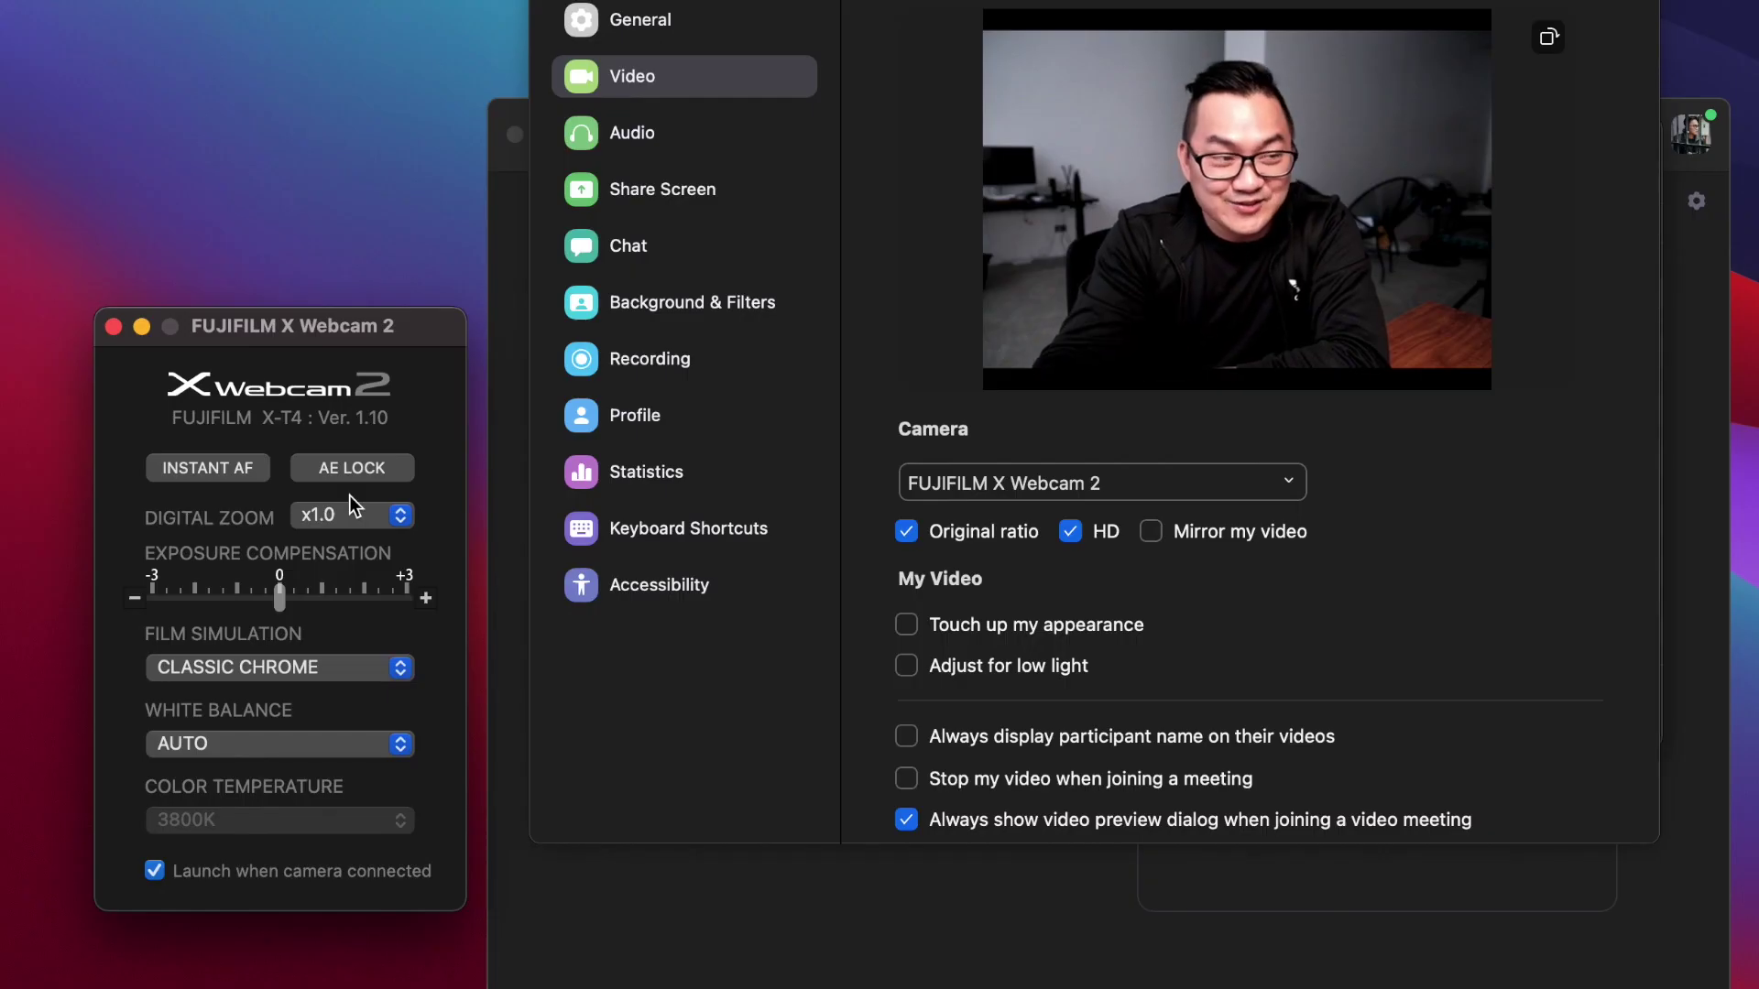
pyautogui.click(349, 496)
pyautogui.click(350, 580)
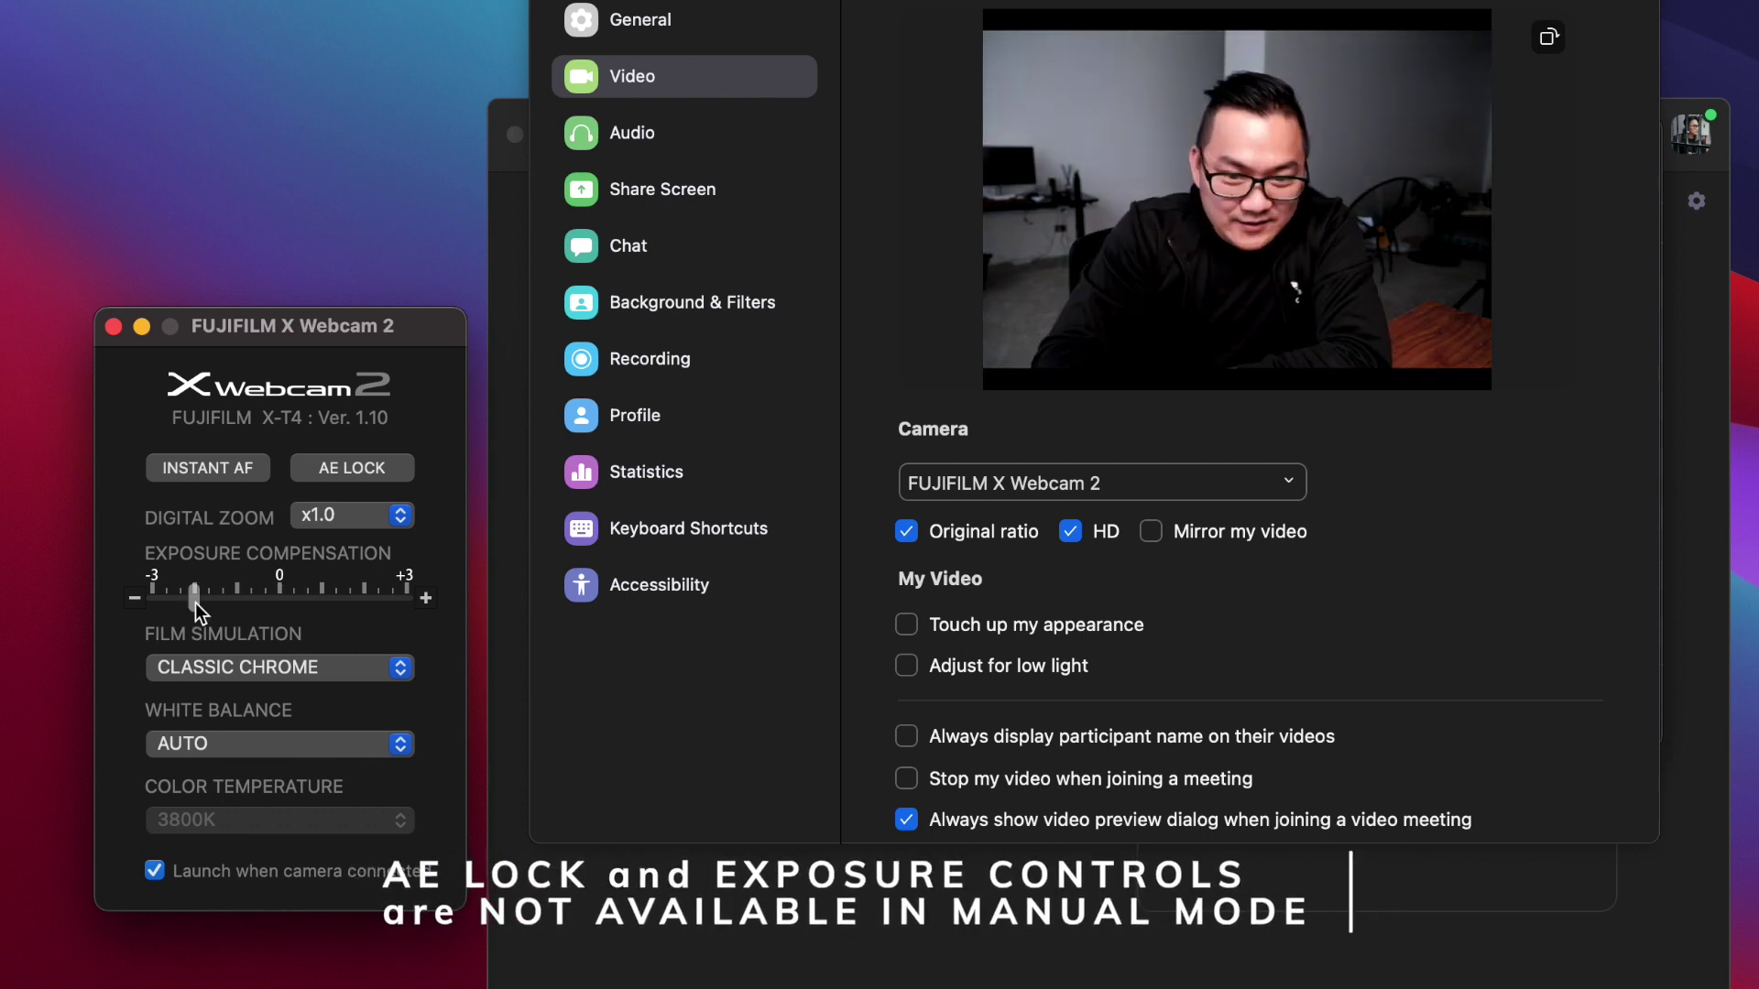
# Step: Lower exposure compensation, then try Velvia/VIVID, PRO Neg. Hi and CLASSIC Neg. film simulations
pyautogui.moveTo(196, 603); pyautogui.dragTo(365, 602)
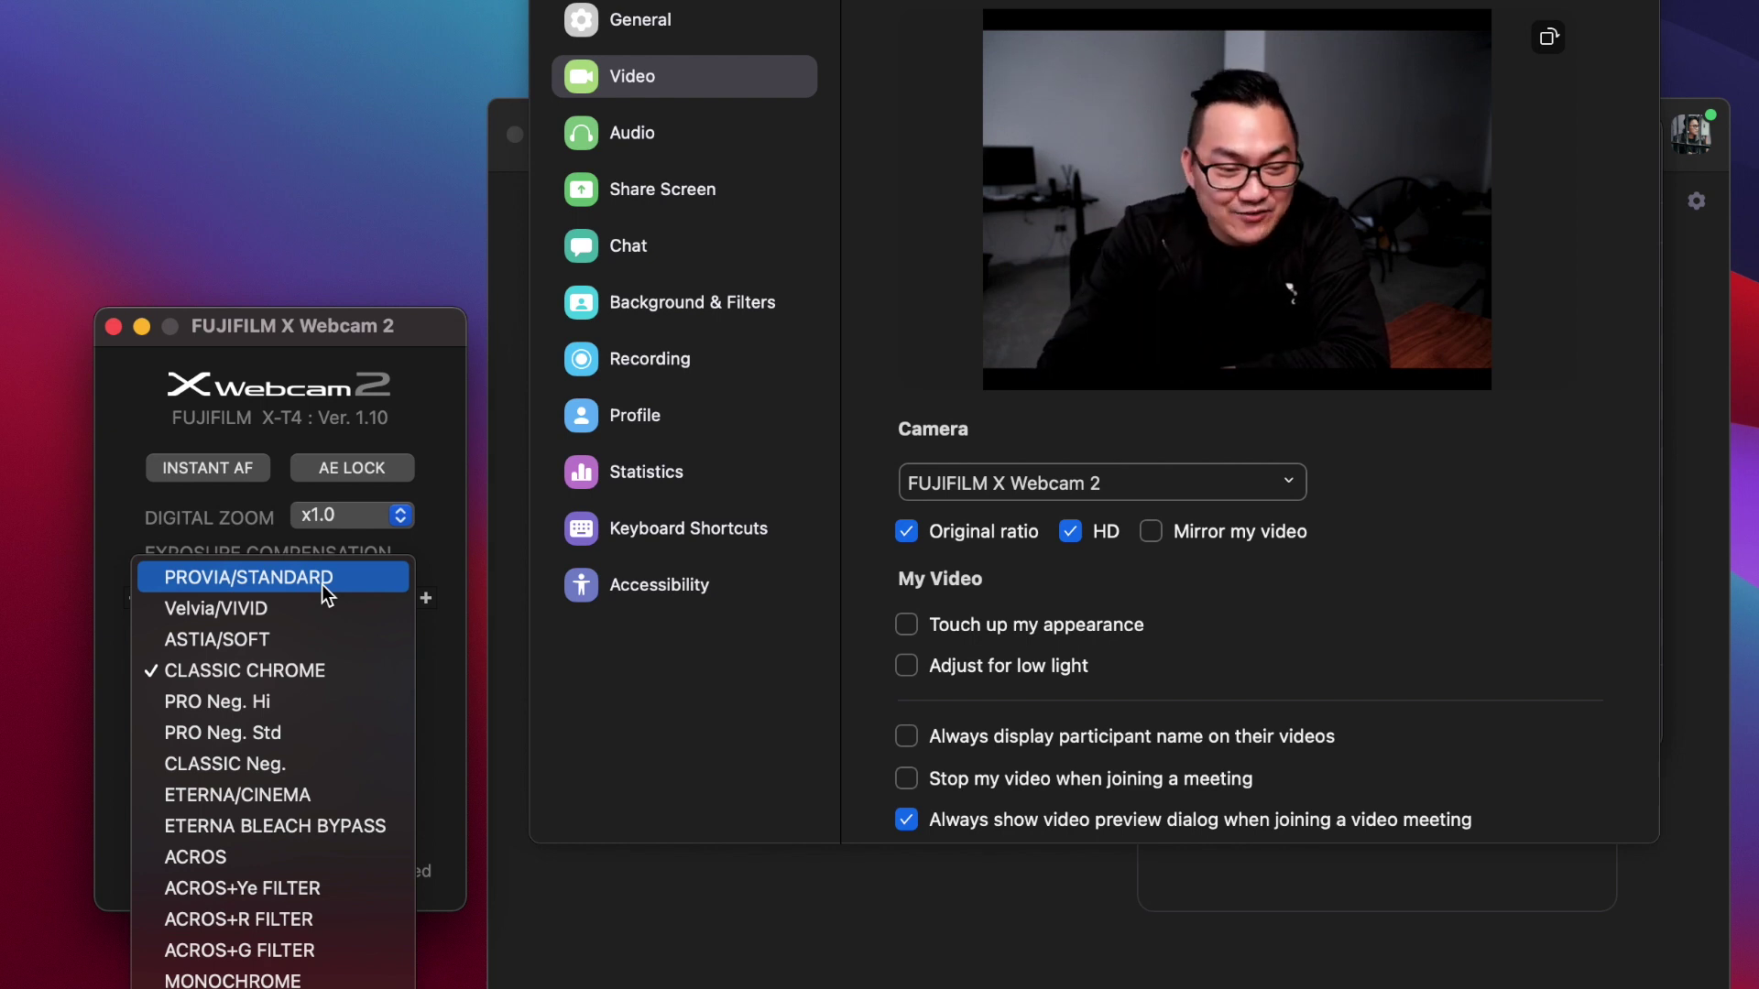
pyautogui.click(312, 608)
pyautogui.click(300, 667)
pyautogui.click(298, 760)
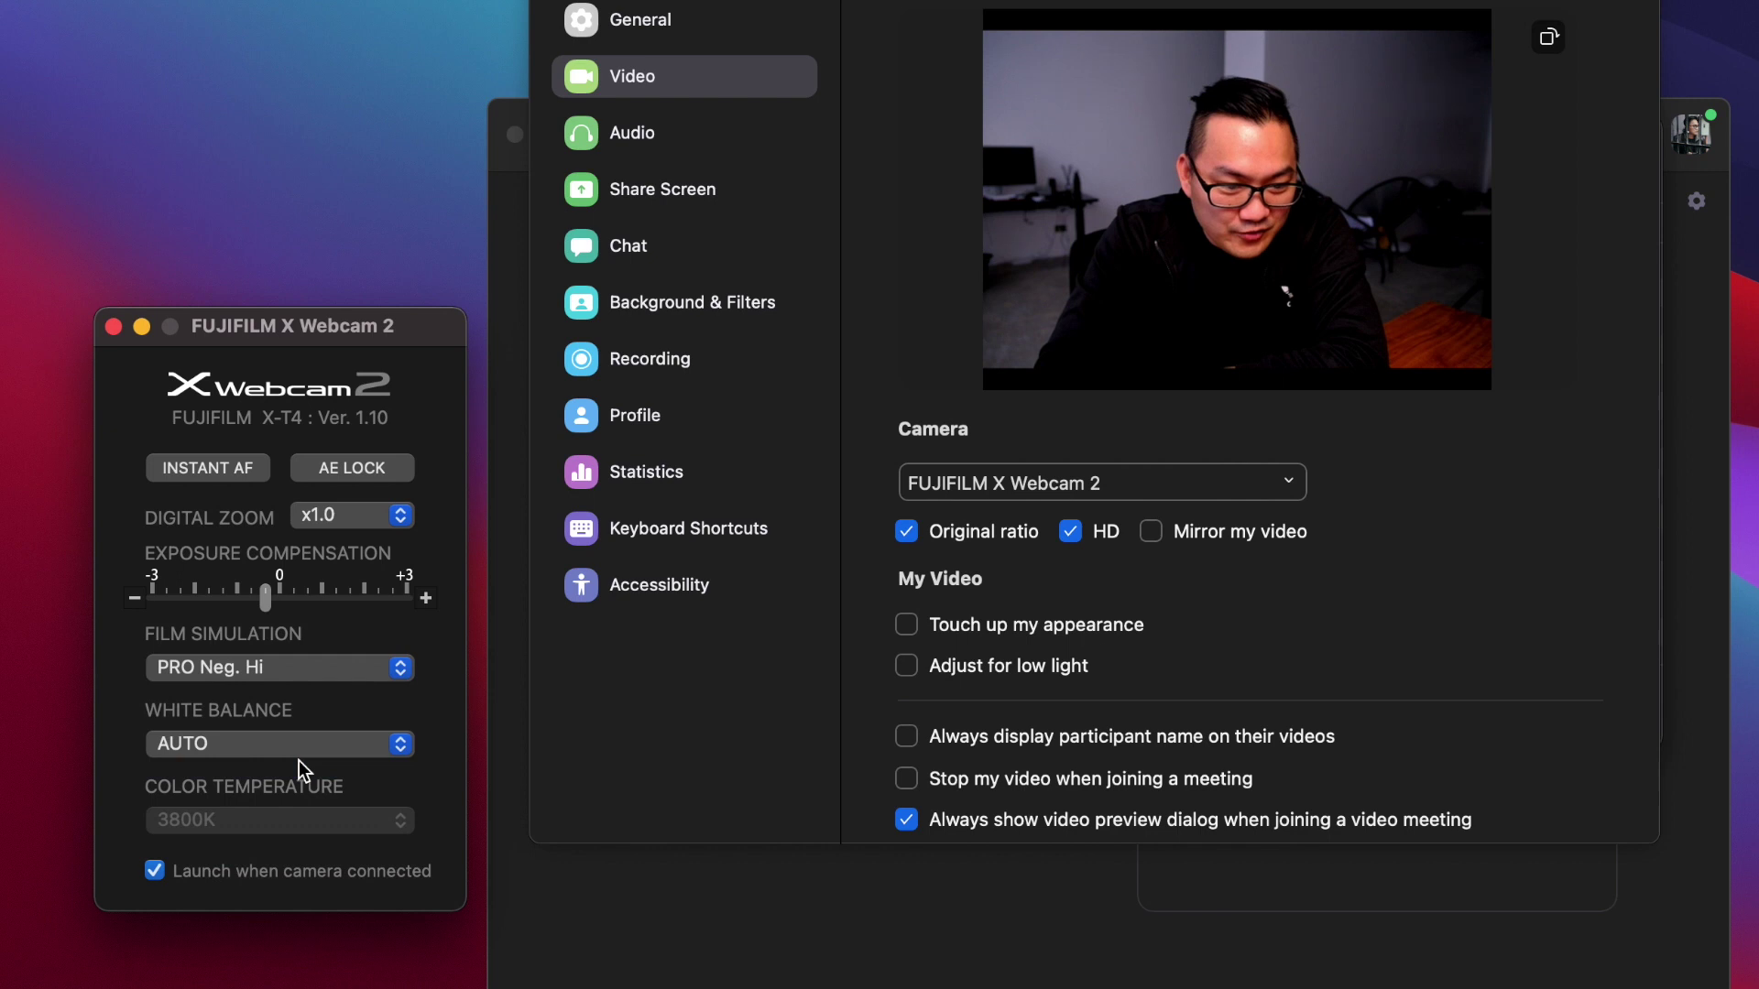
pyautogui.click(325, 670)
pyautogui.click(302, 731)
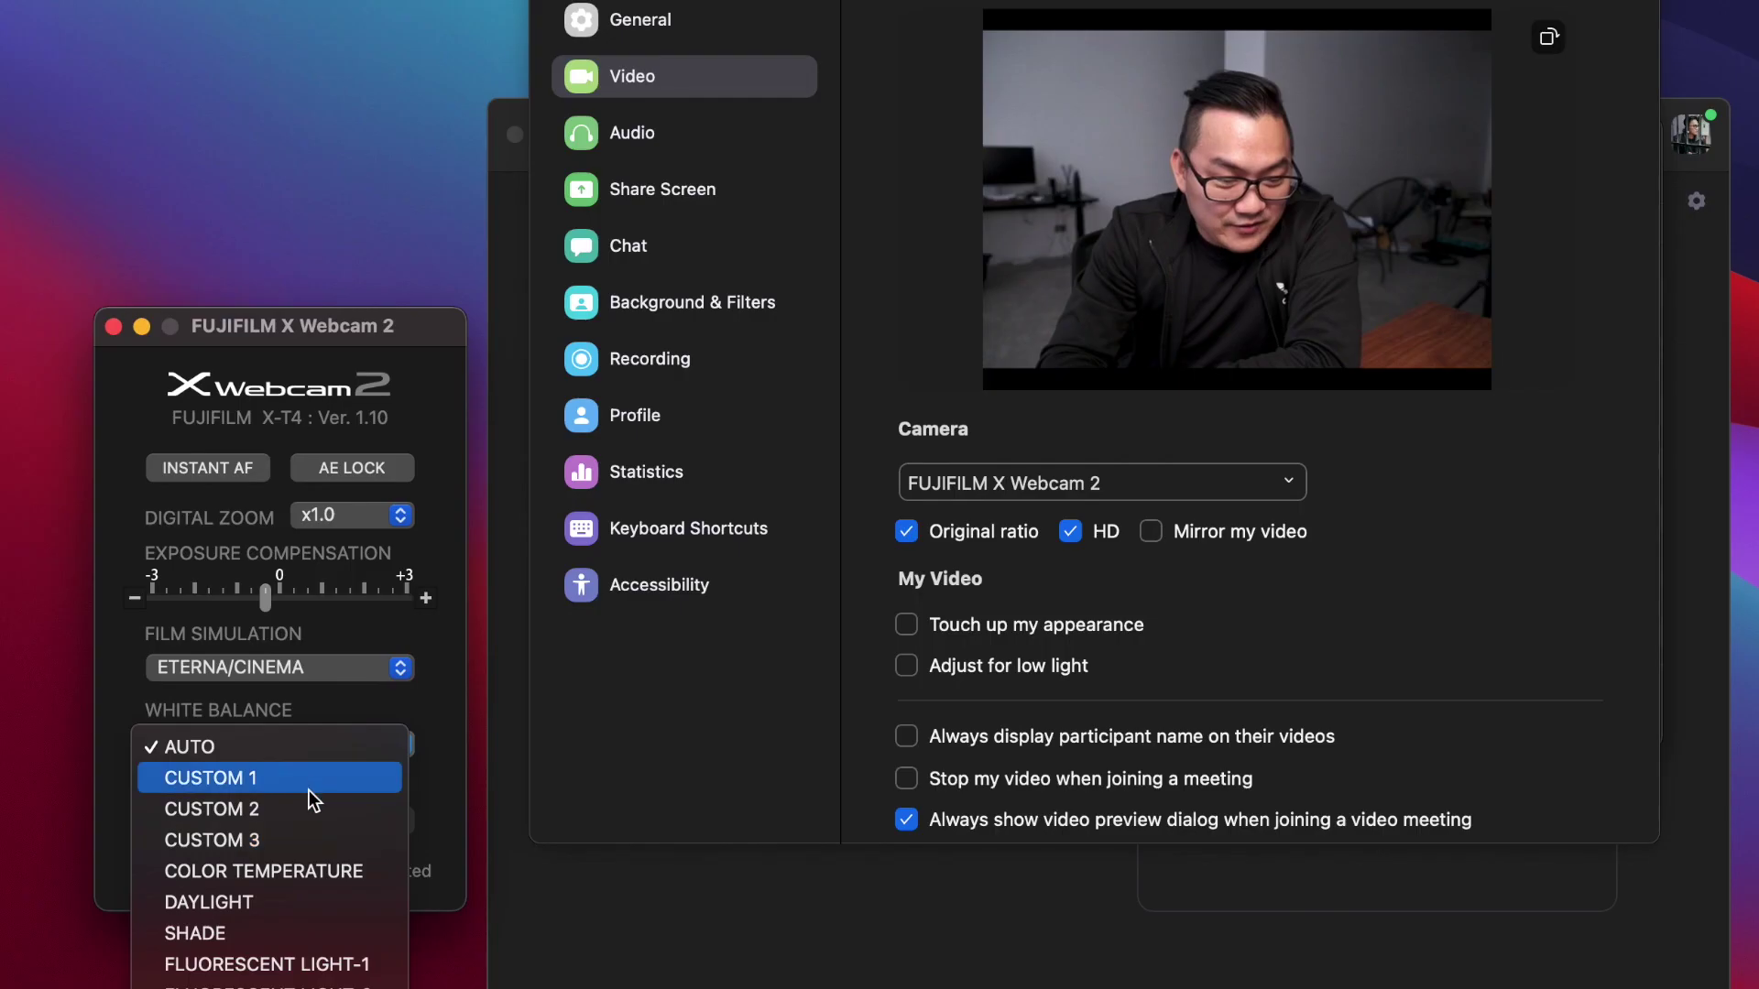
# Step: Try UNDERWATER, DAYLIGHT and FLUORESCENT LIGHT-1 white balance, then set a specific colour temperature value
pyautogui.click(195, 933)
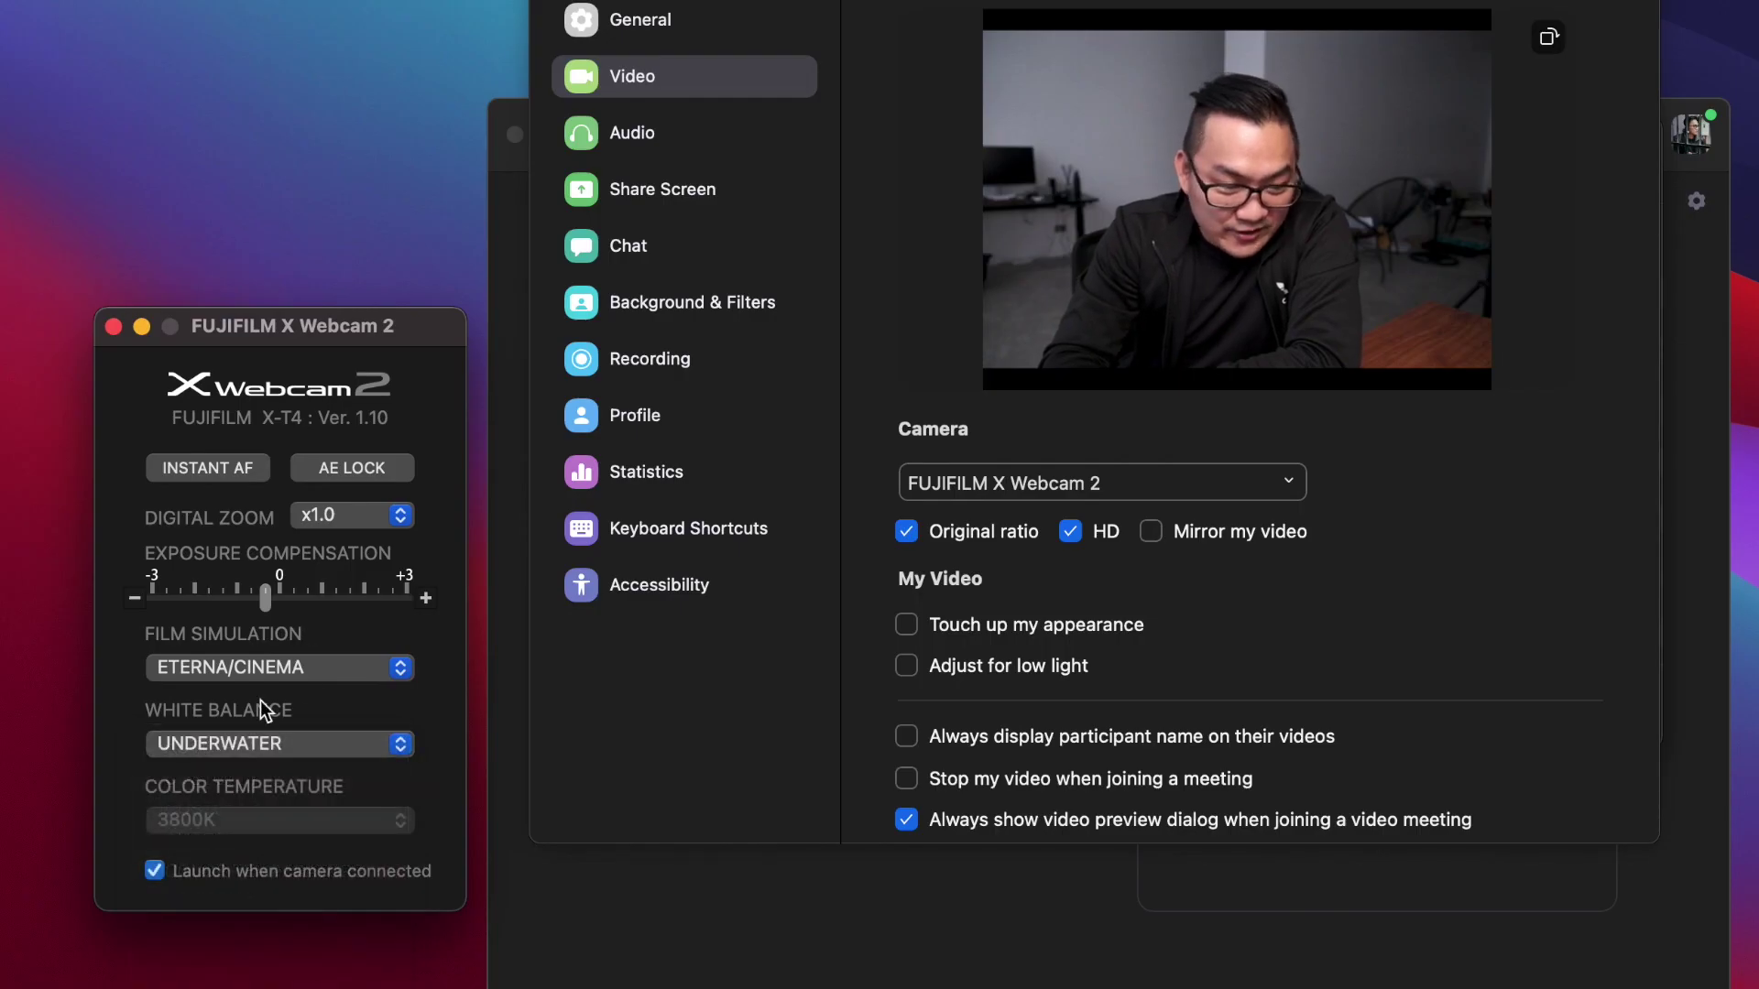
pyautogui.click(240, 734)
pyautogui.click(255, 719)
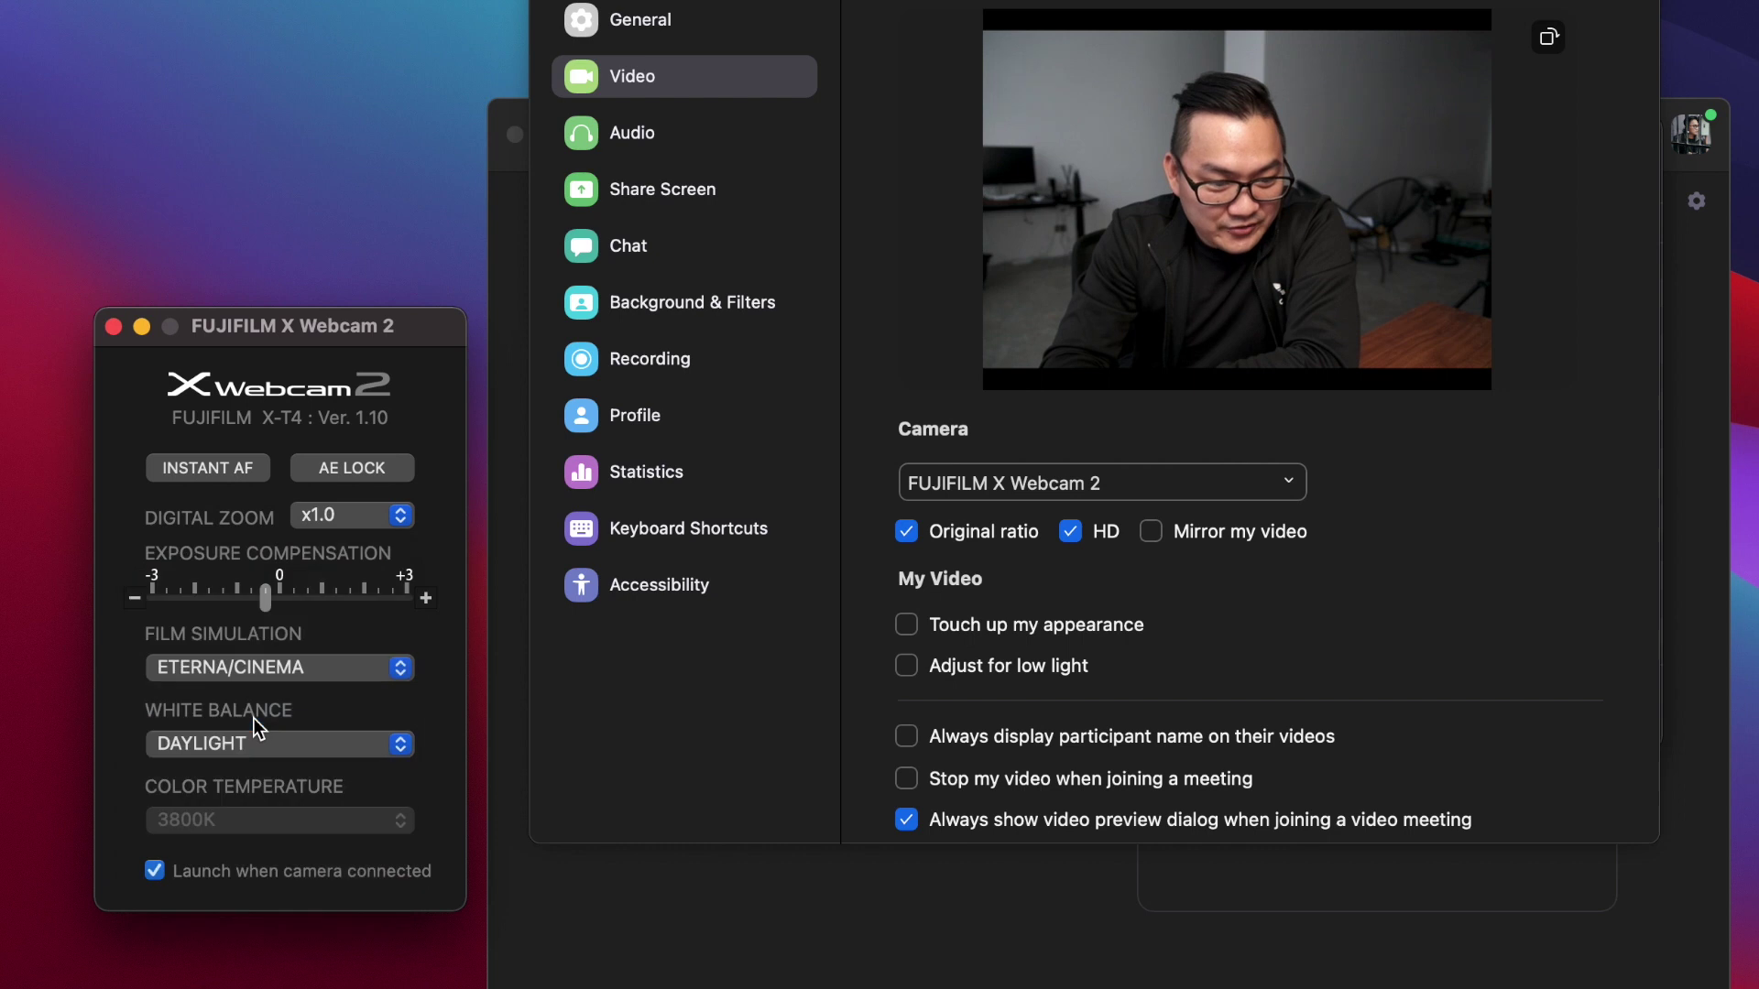
pyautogui.click(263, 744)
pyautogui.click(275, 805)
pyautogui.click(283, 751)
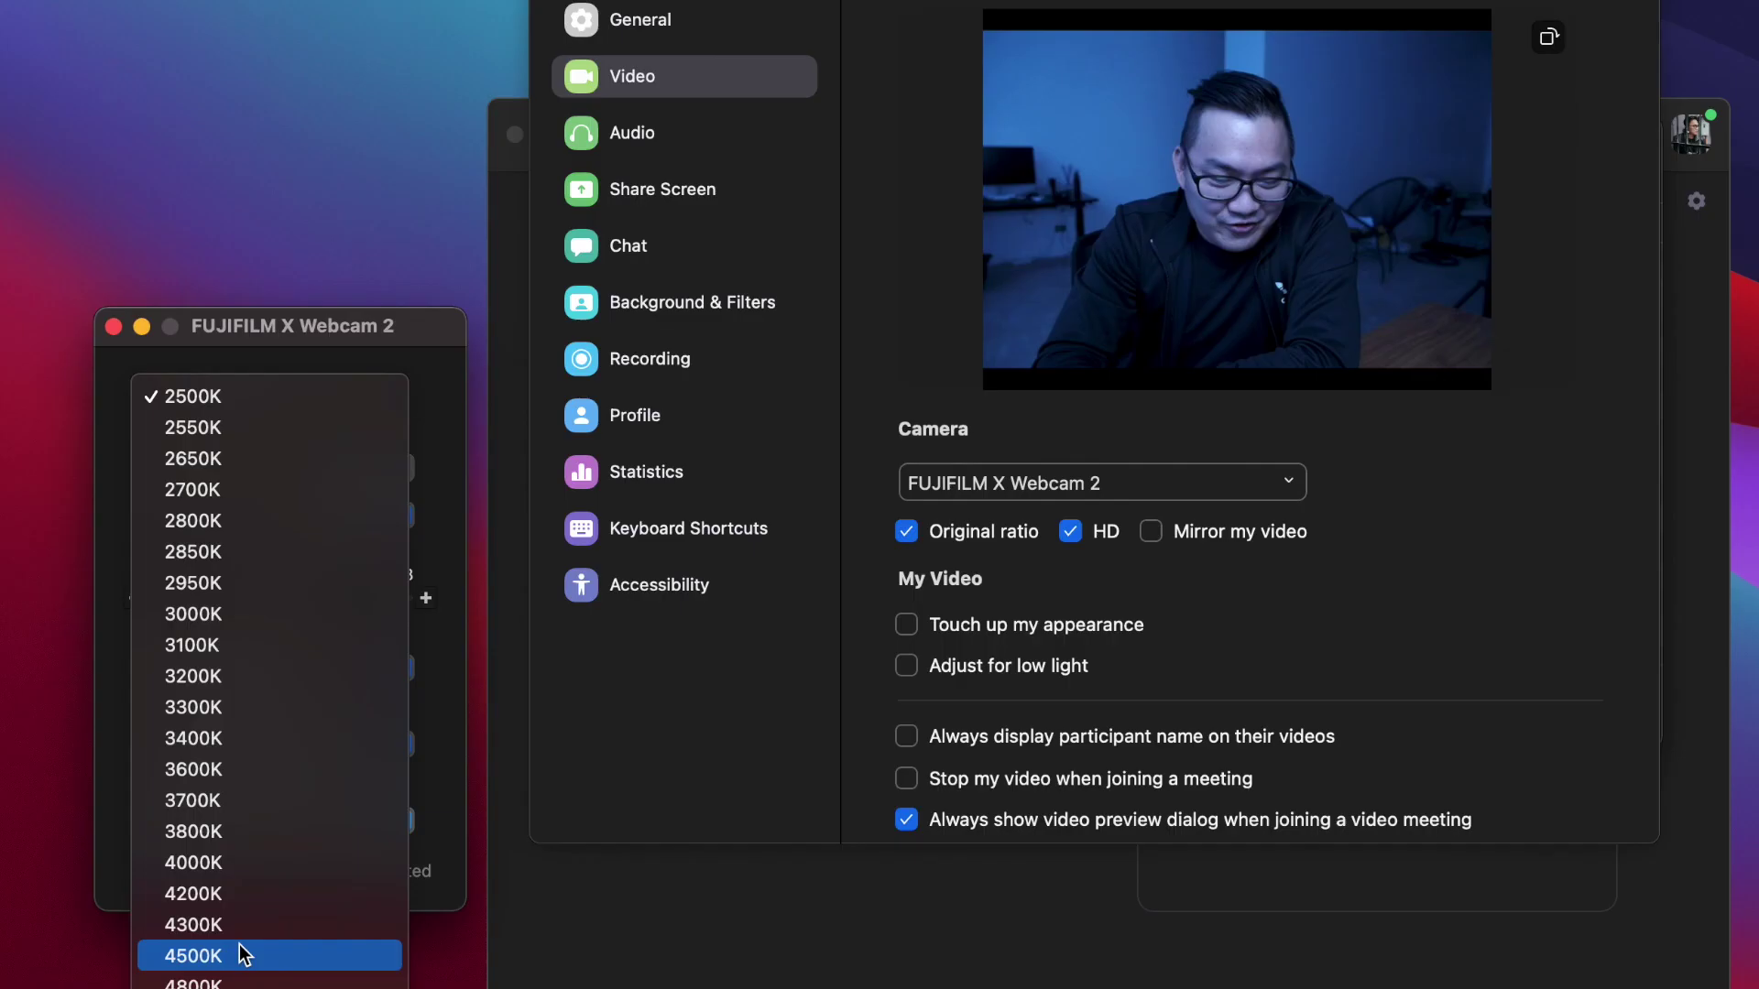
pyautogui.click(293, 823)
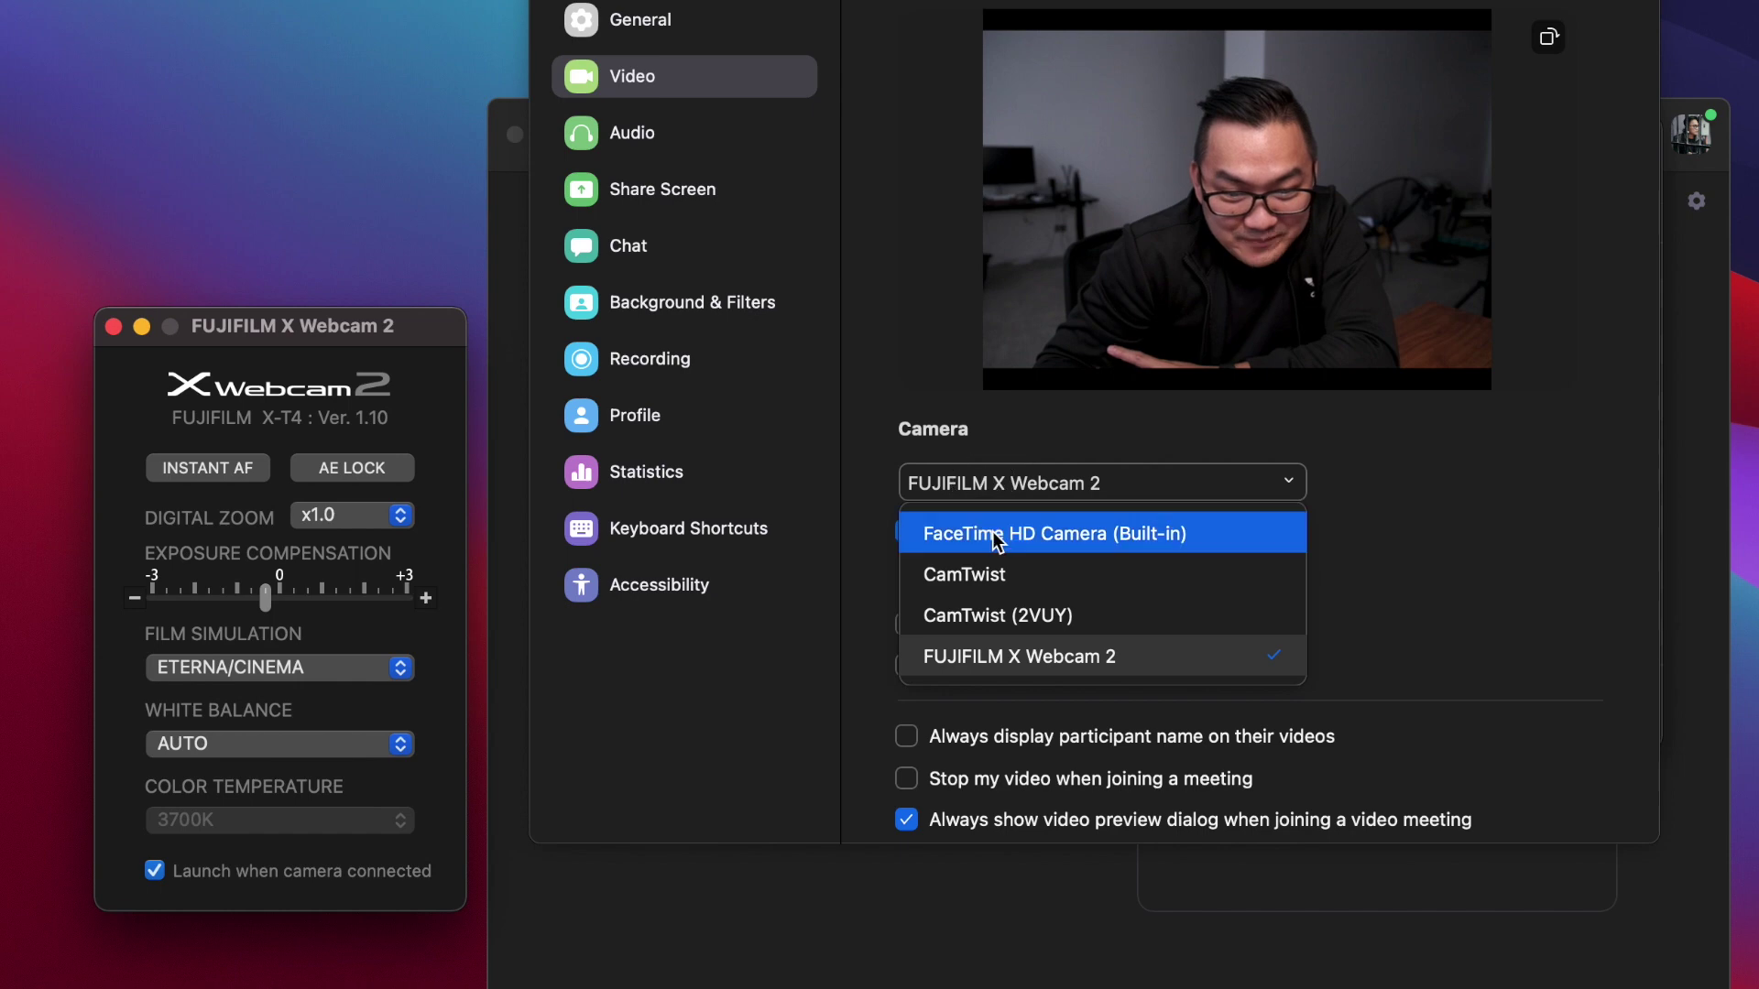
# Step: Select FaceTime HD Camera (Built-in) as Zoom's camera
pyautogui.click(997, 540)
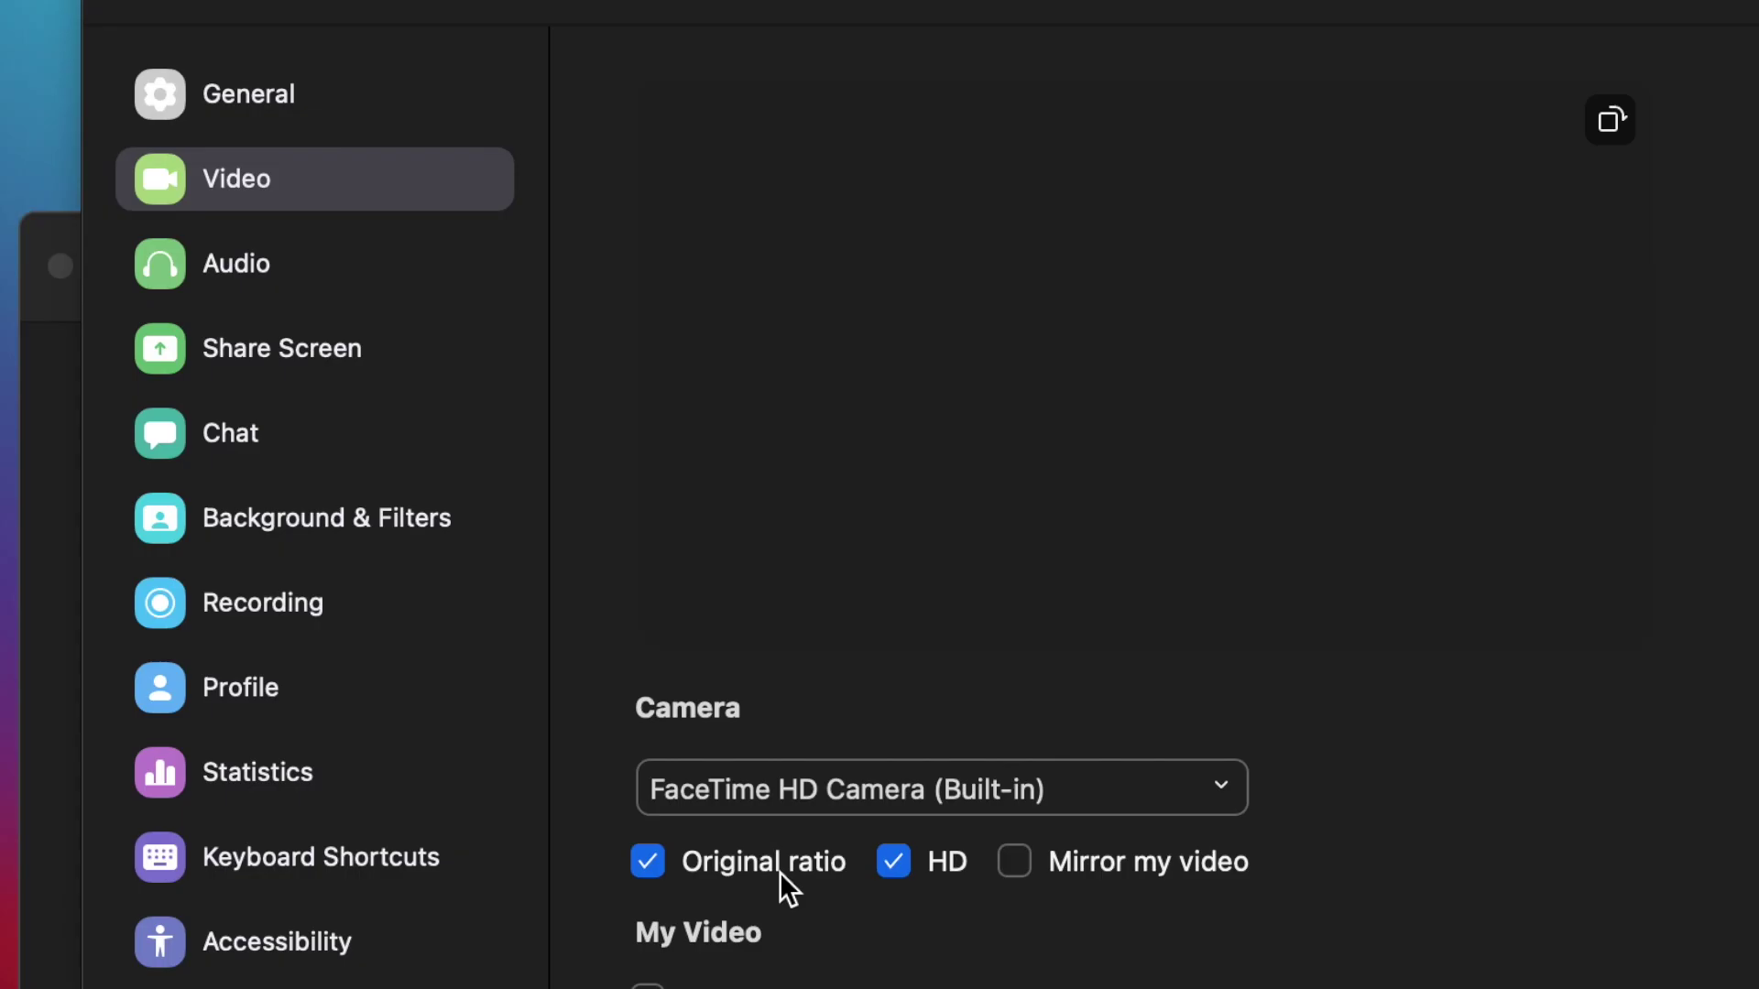